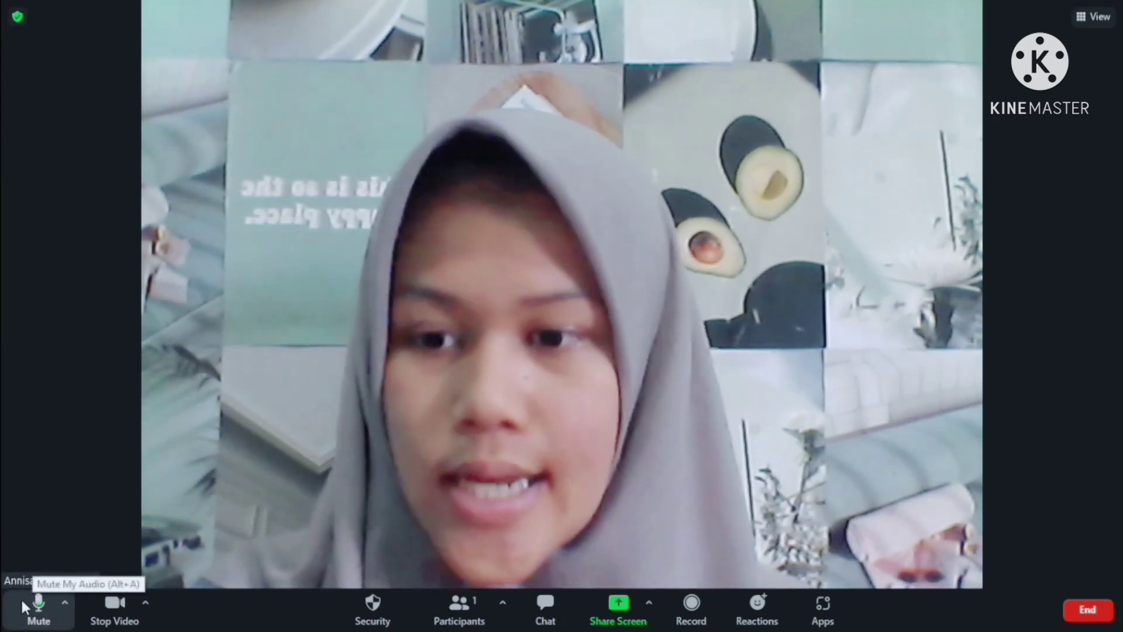
# Step: Toggle the microphone and leave it muted, and switch the camera off and back on
pyautogui.click(28, 607)
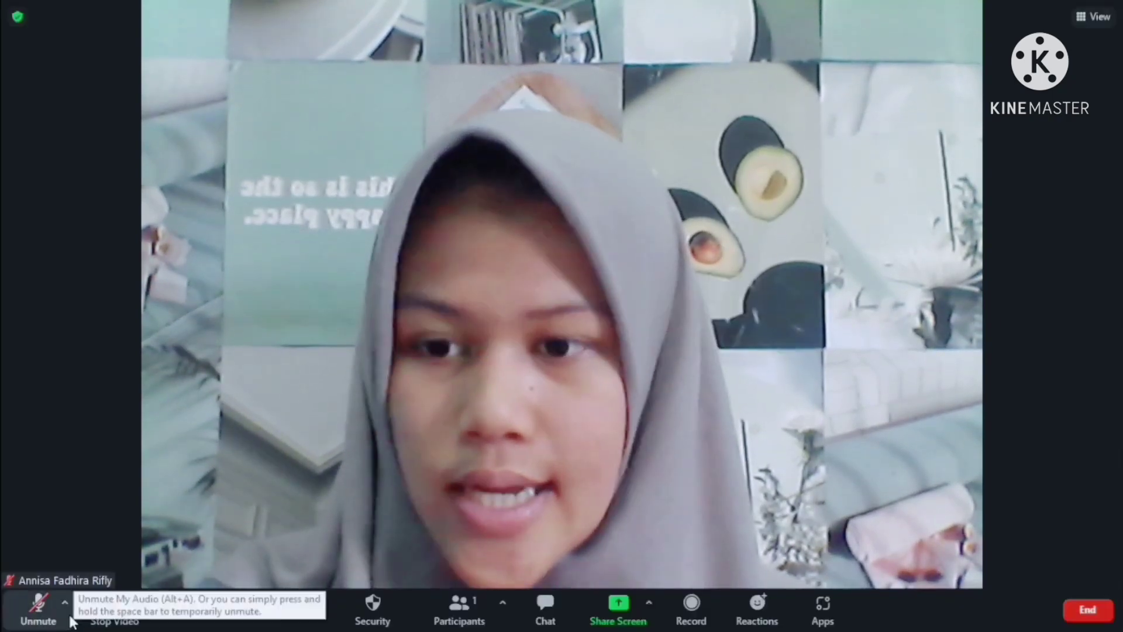
pyautogui.click(38, 607)
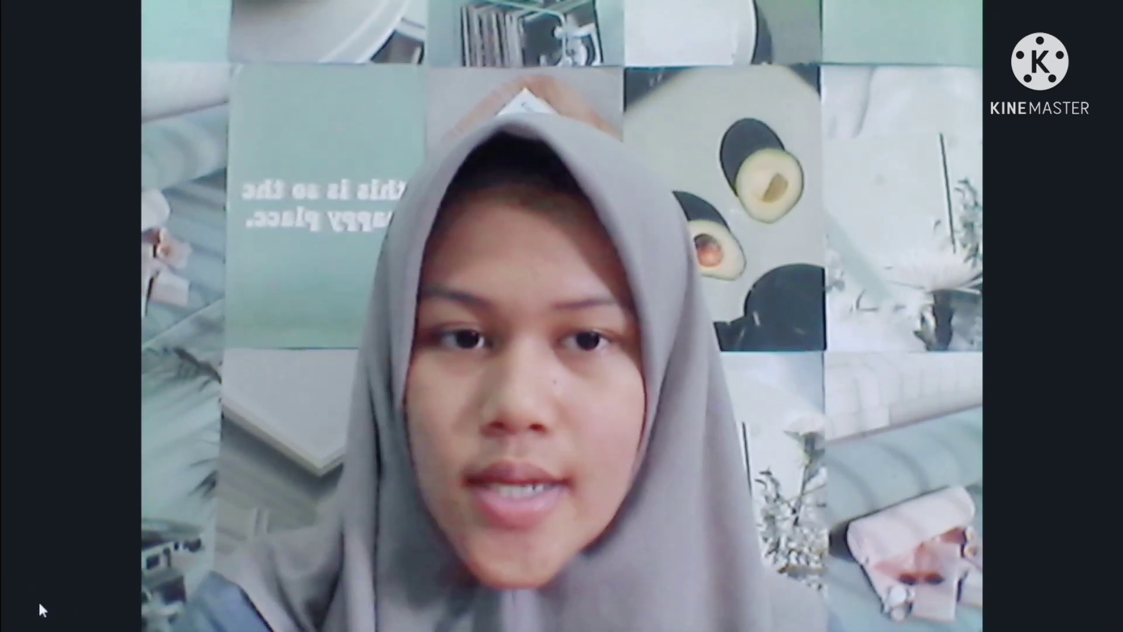
pyautogui.moveTo(38, 602)
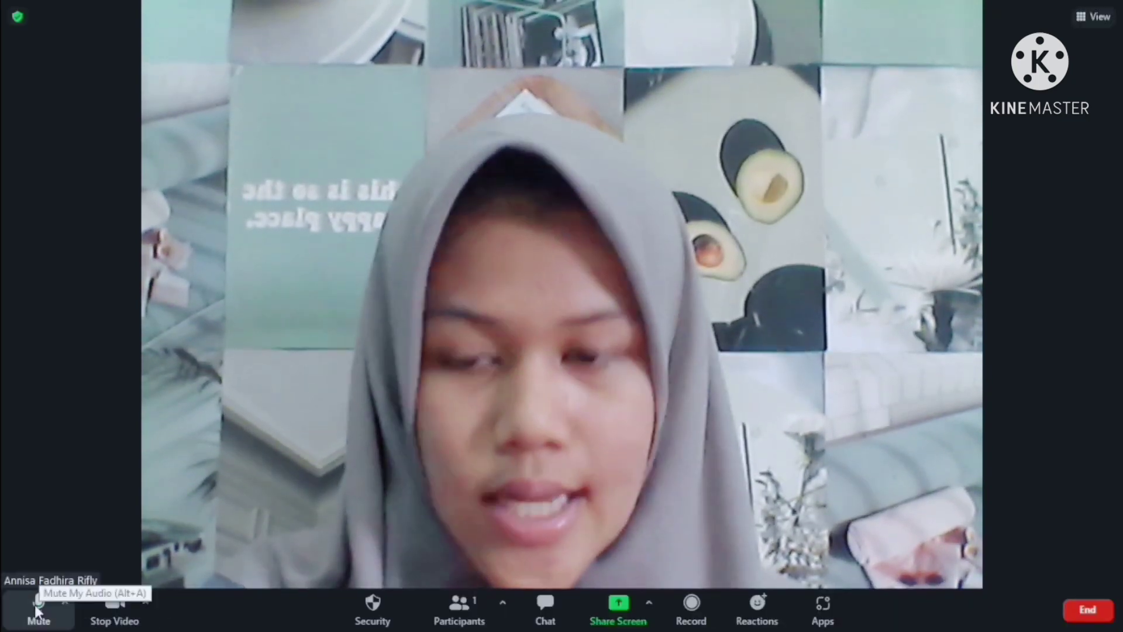
pyautogui.click(35, 605)
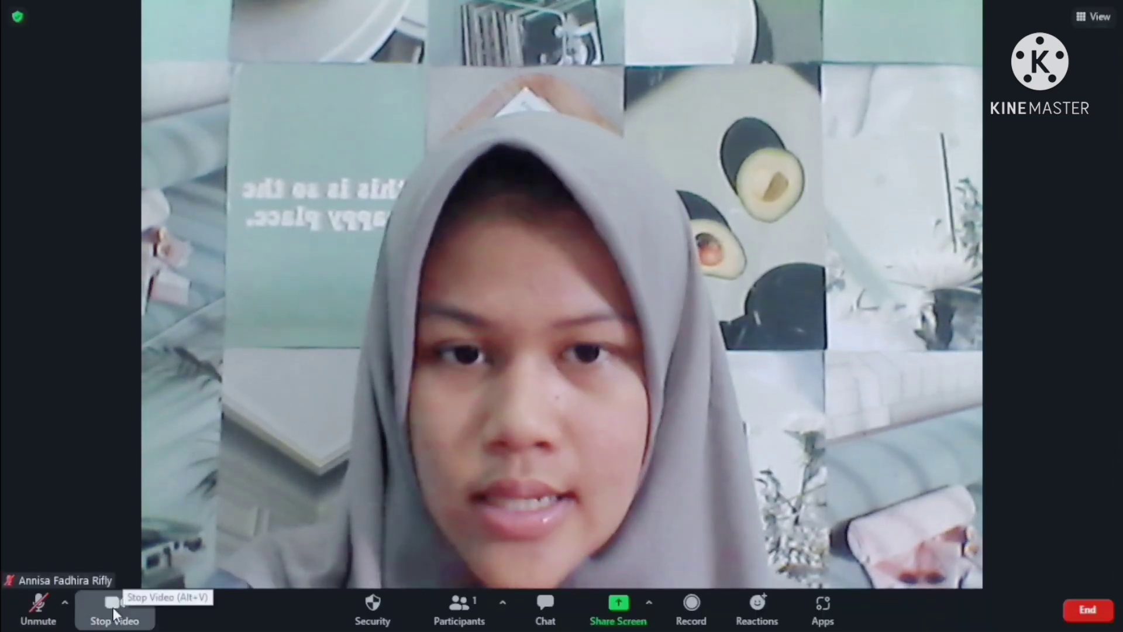
pyautogui.click(114, 609)
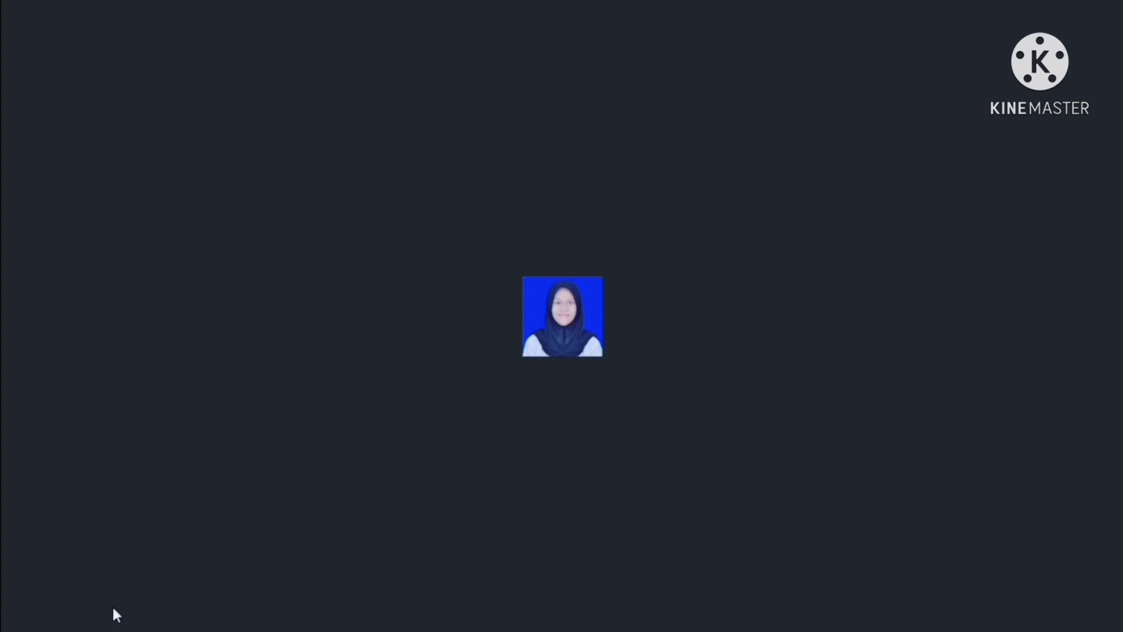
pyautogui.moveTo(109, 619)
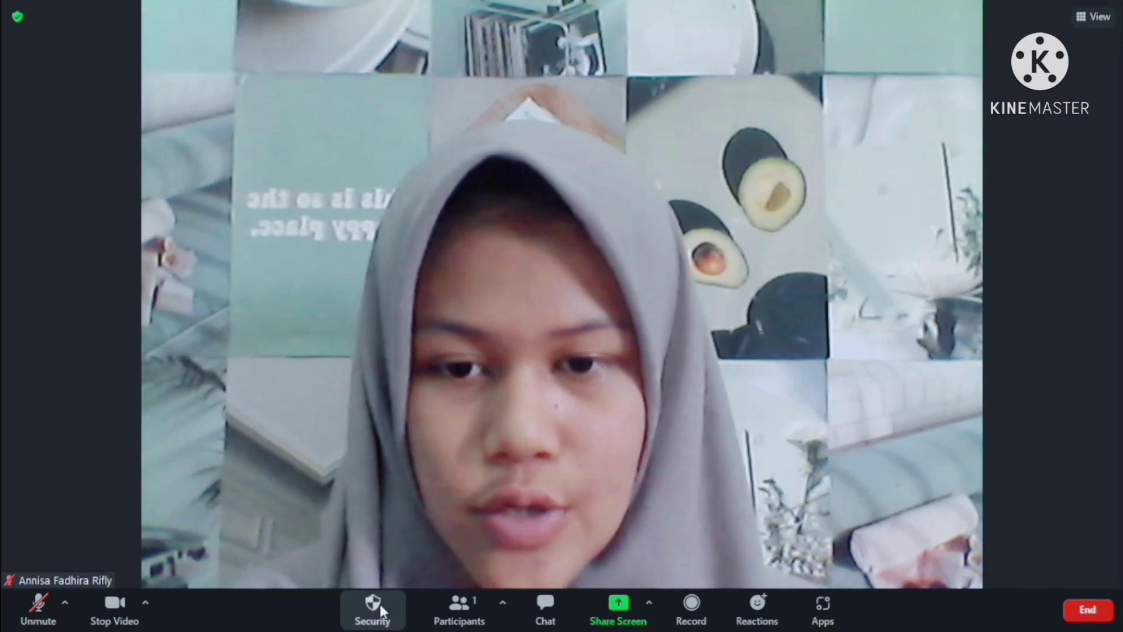
# Step: Lock the meeting and enable the waiting room in the security options
pyautogui.click(380, 604)
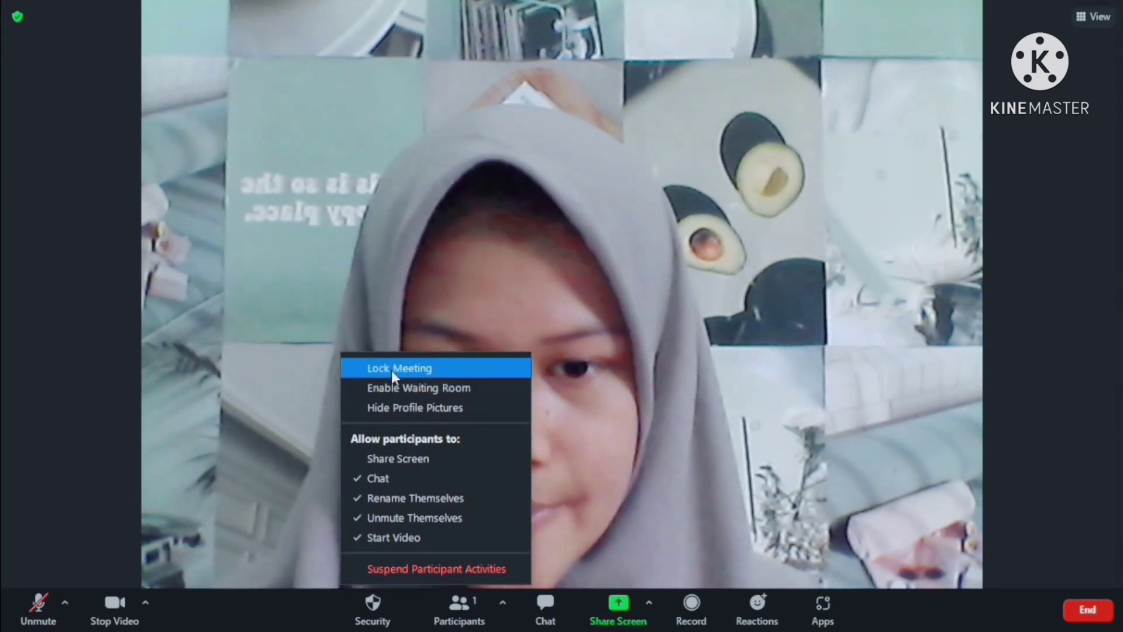
pyautogui.click(392, 374)
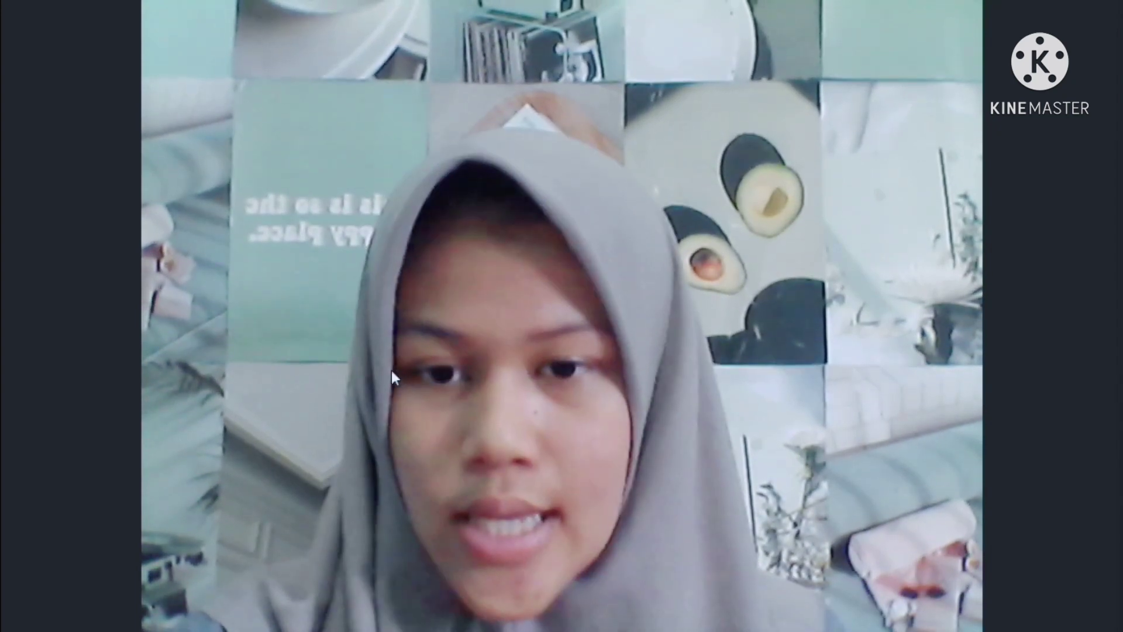
pyautogui.moveTo(387, 416)
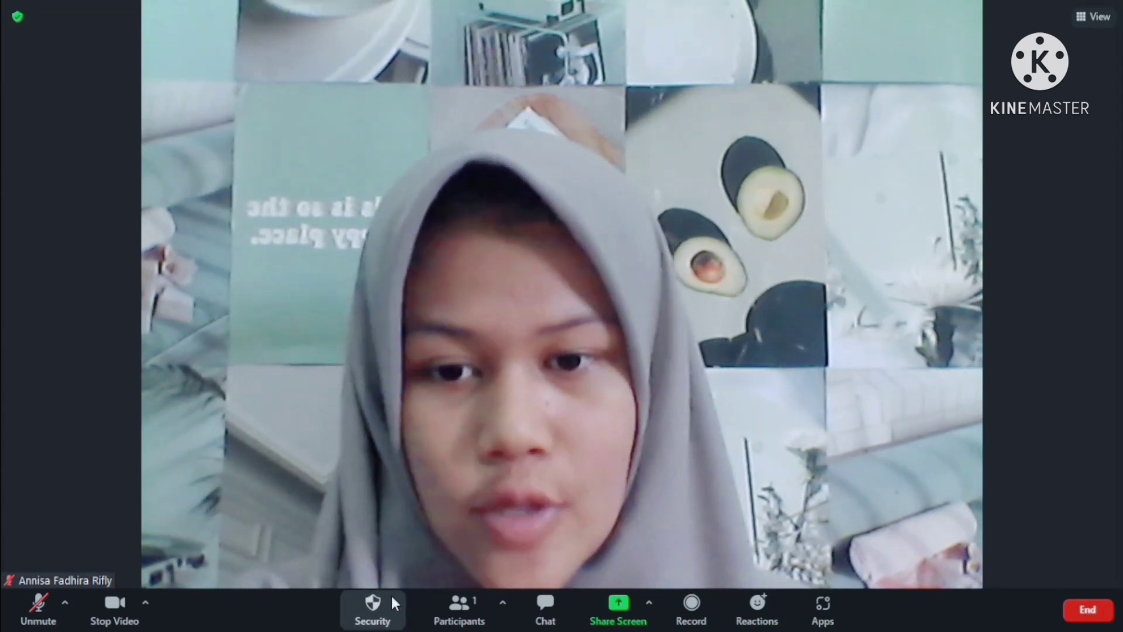
pyautogui.click(375, 621)
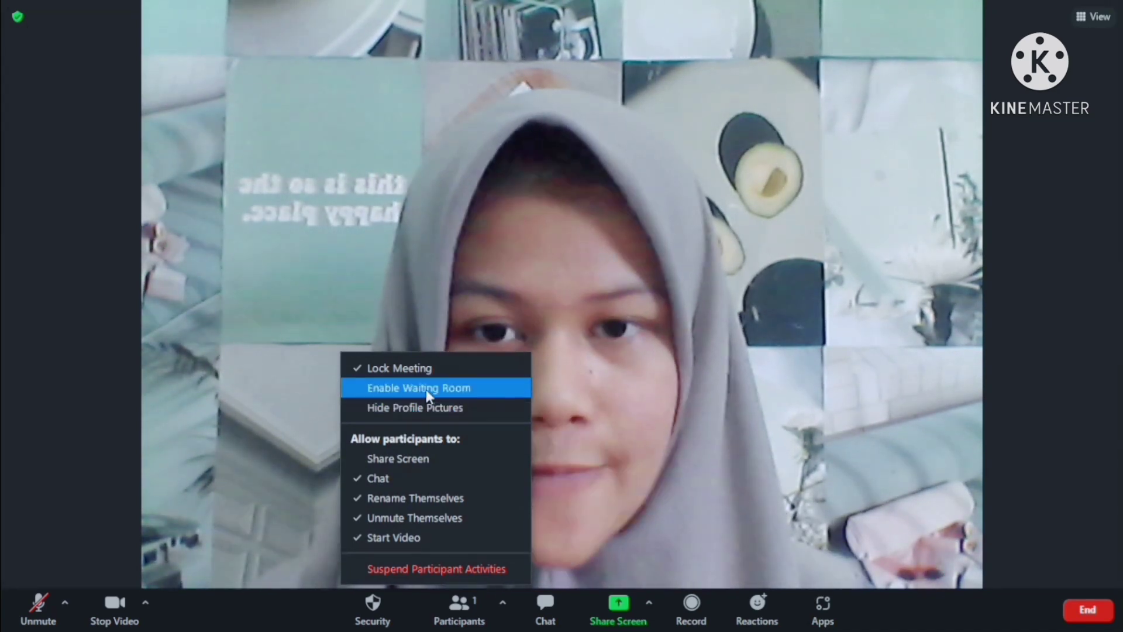
pyautogui.click(426, 389)
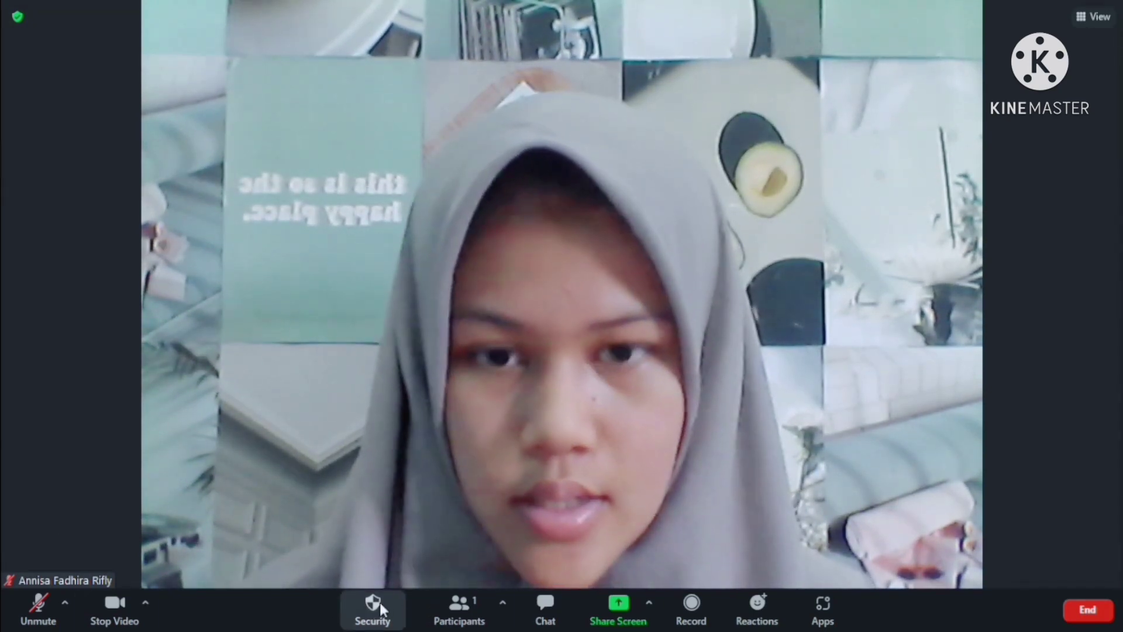
# Step: Turn the camera off and hide profile pictures through the security options
pyautogui.click(380, 602)
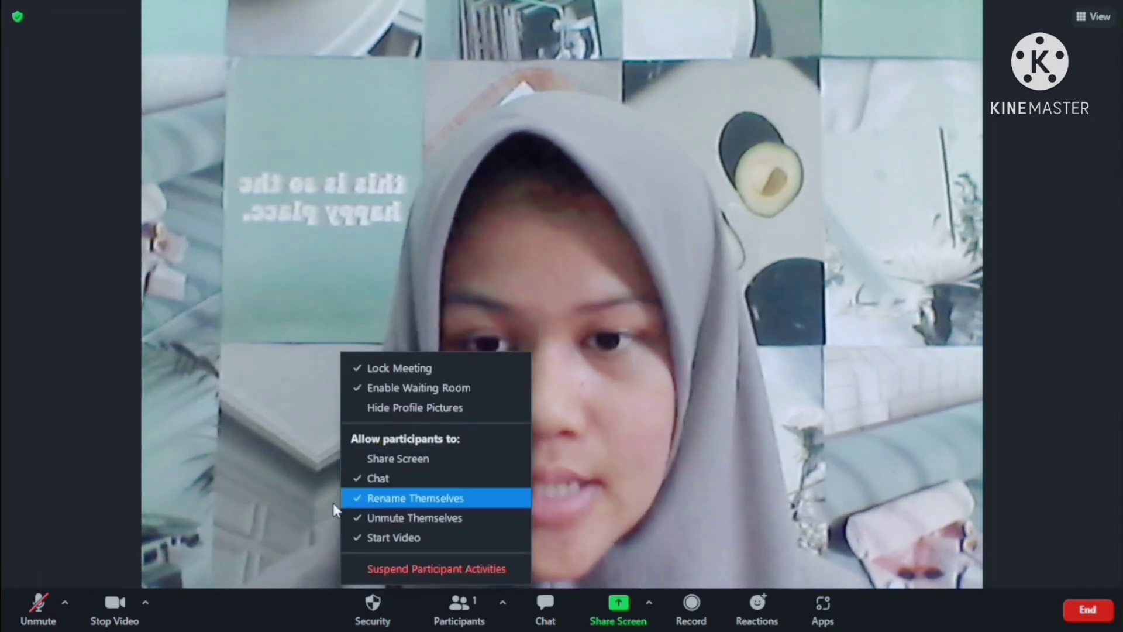
pyautogui.click(108, 608)
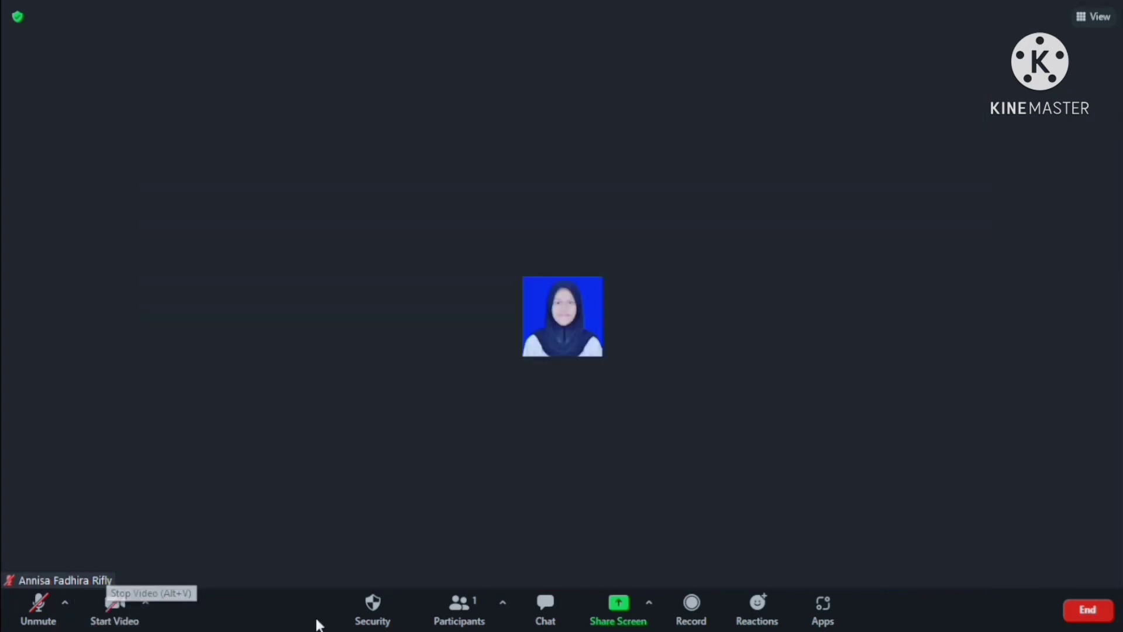
pyautogui.click(382, 616)
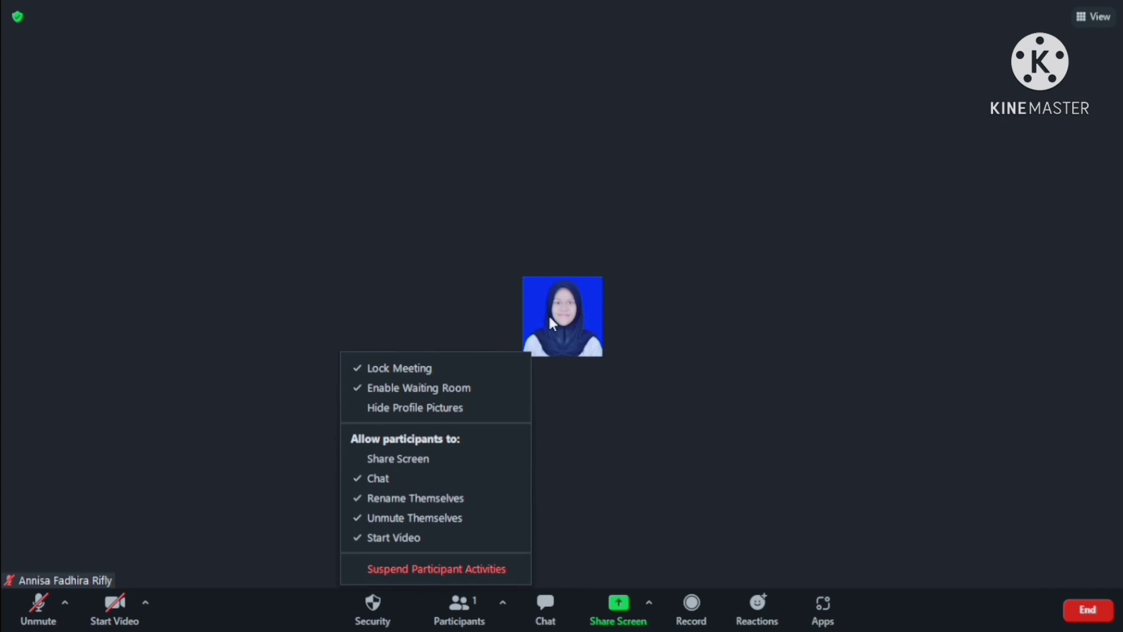
pyautogui.click(388, 409)
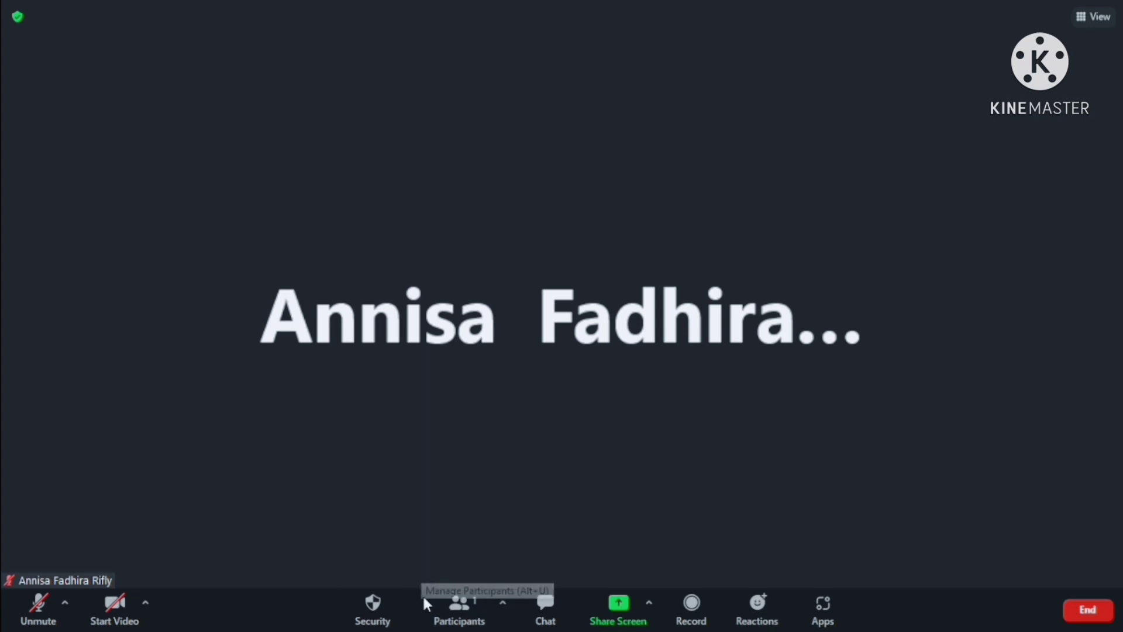
# Step: Show profile pictures in the meeting again through the security options
pyautogui.click(380, 602)
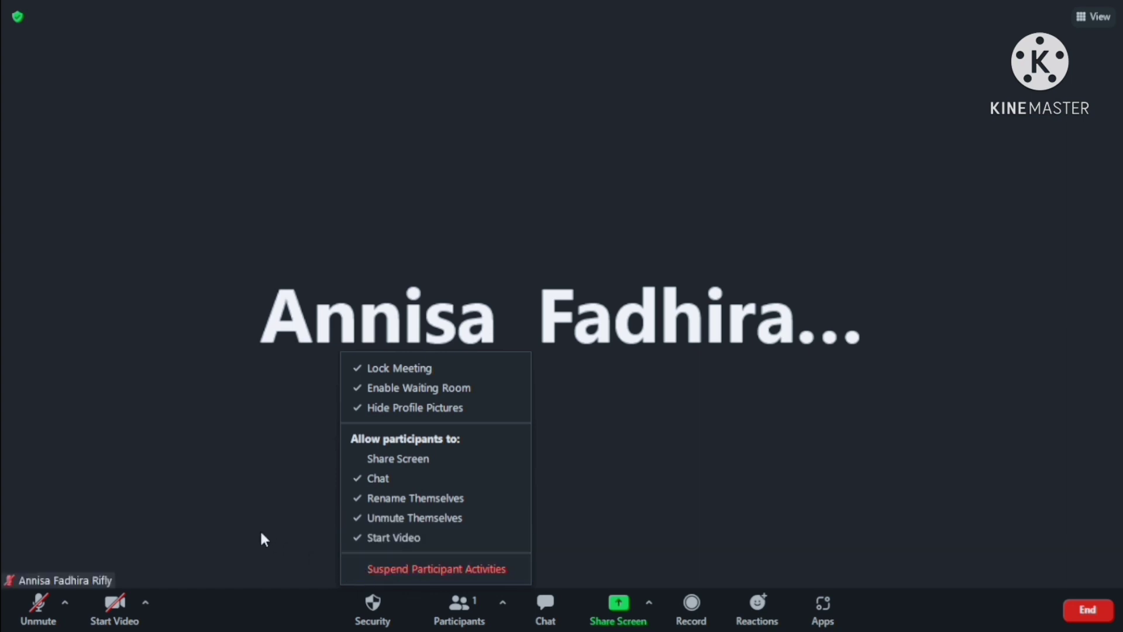
pyautogui.click(310, 503)
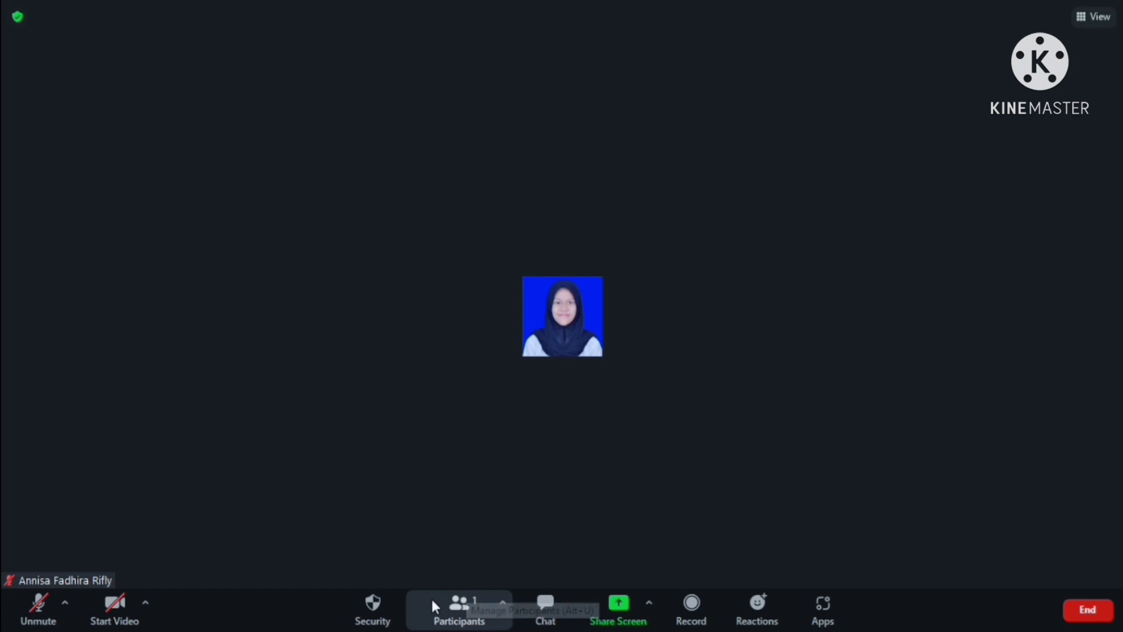
# Step: Rename the host in the participants list to the full name followed by the student ID number, and close the list
pyautogui.click(461, 613)
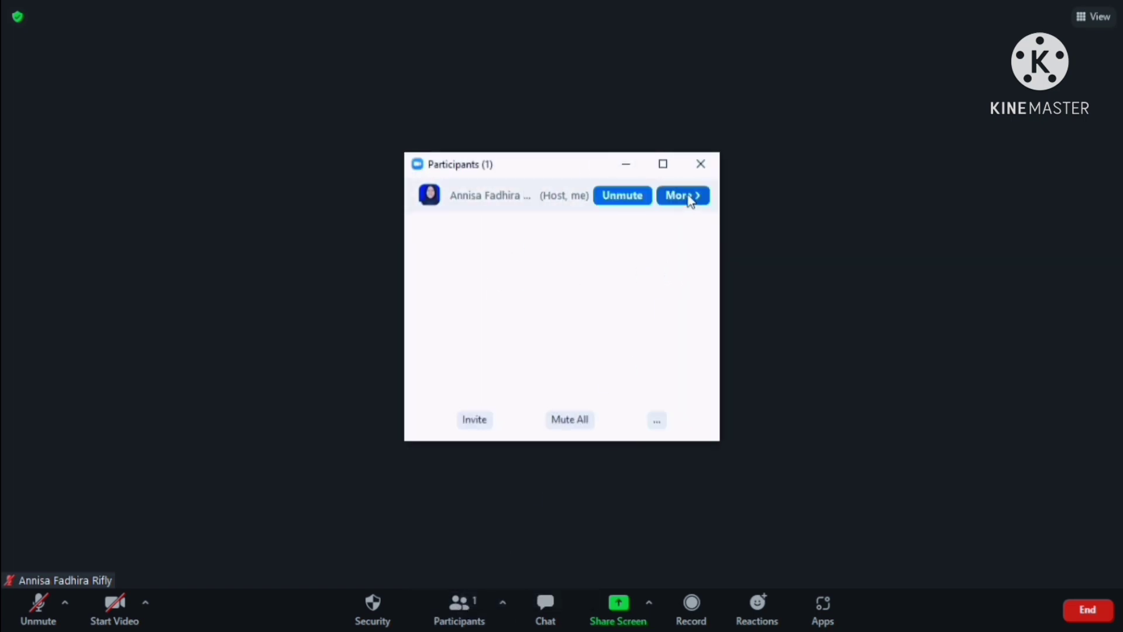
pyautogui.click(689, 196)
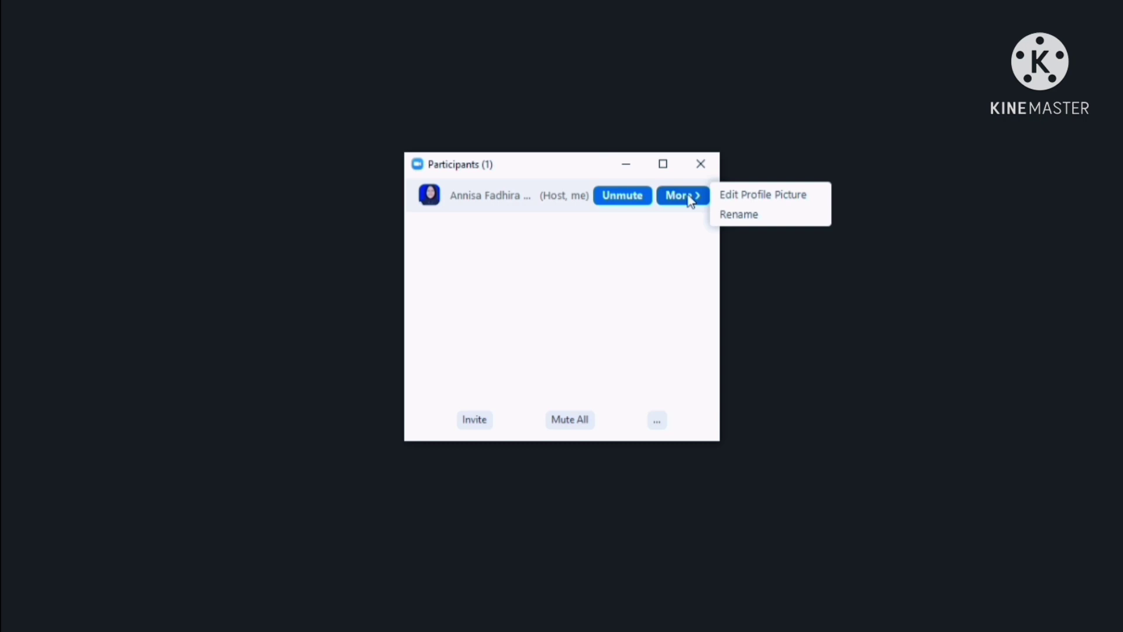
pyautogui.click(723, 215)
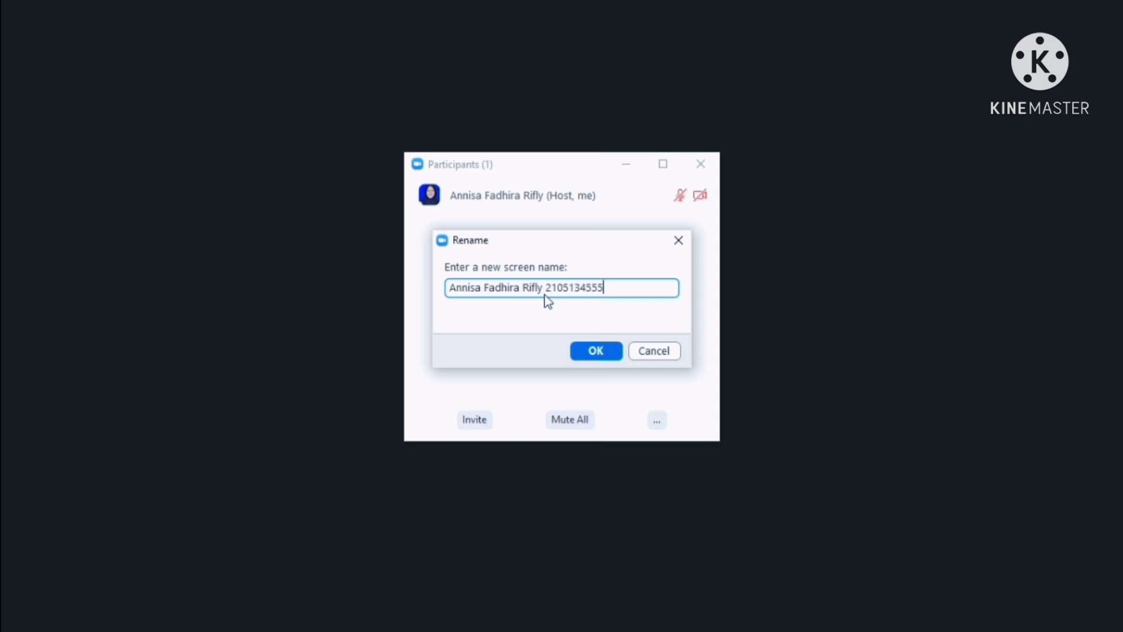
pyautogui.click(596, 351)
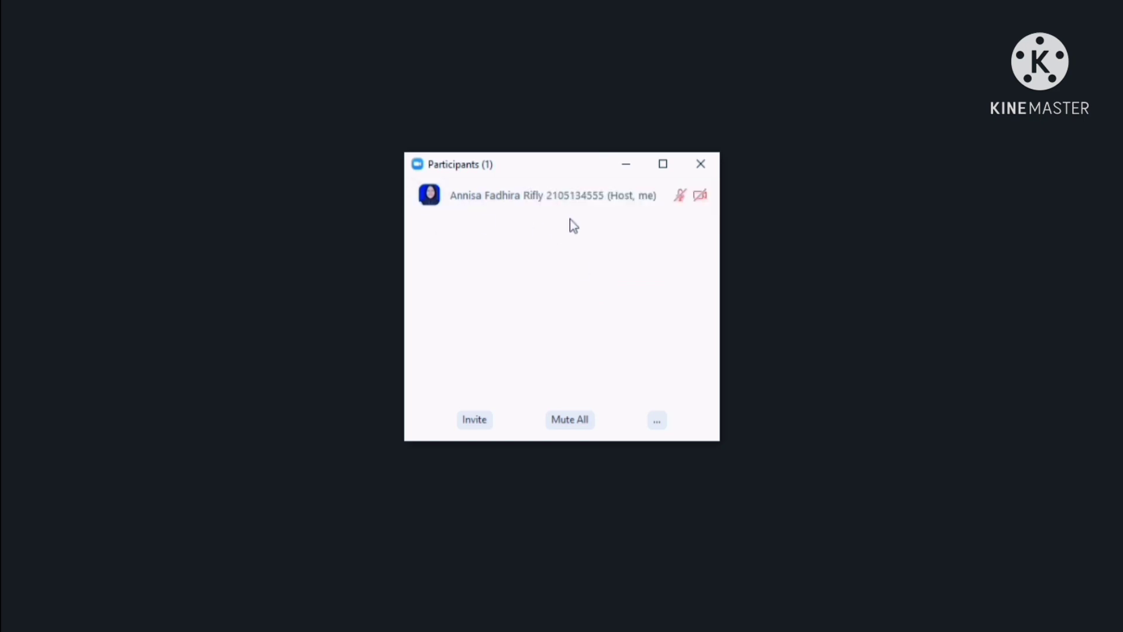
pyautogui.moveTo(577, 212)
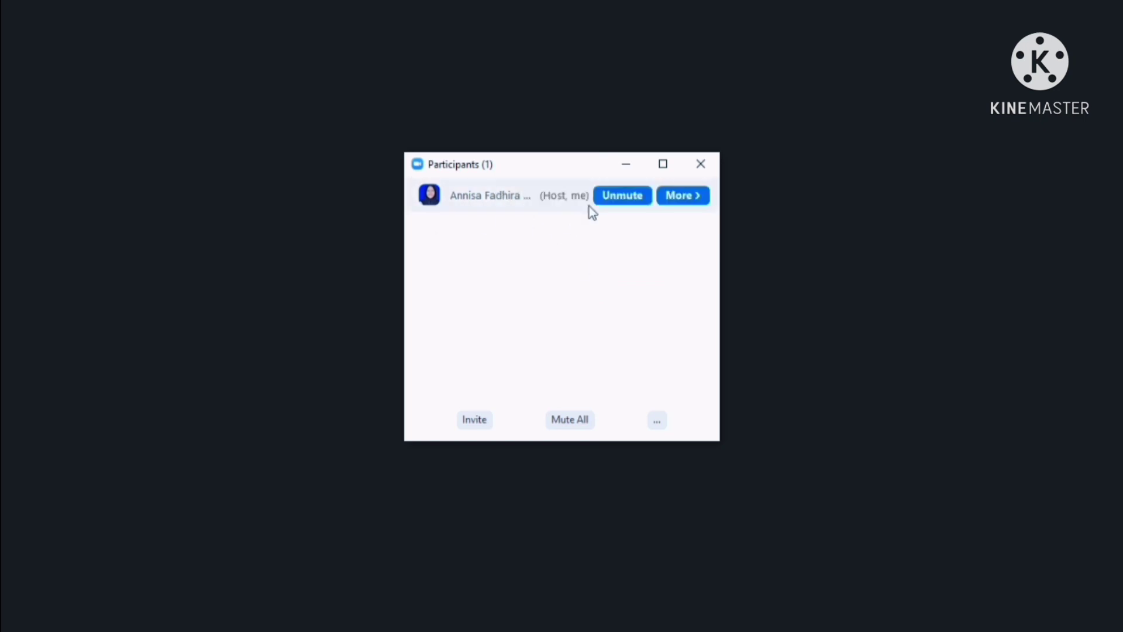
pyautogui.click(700, 166)
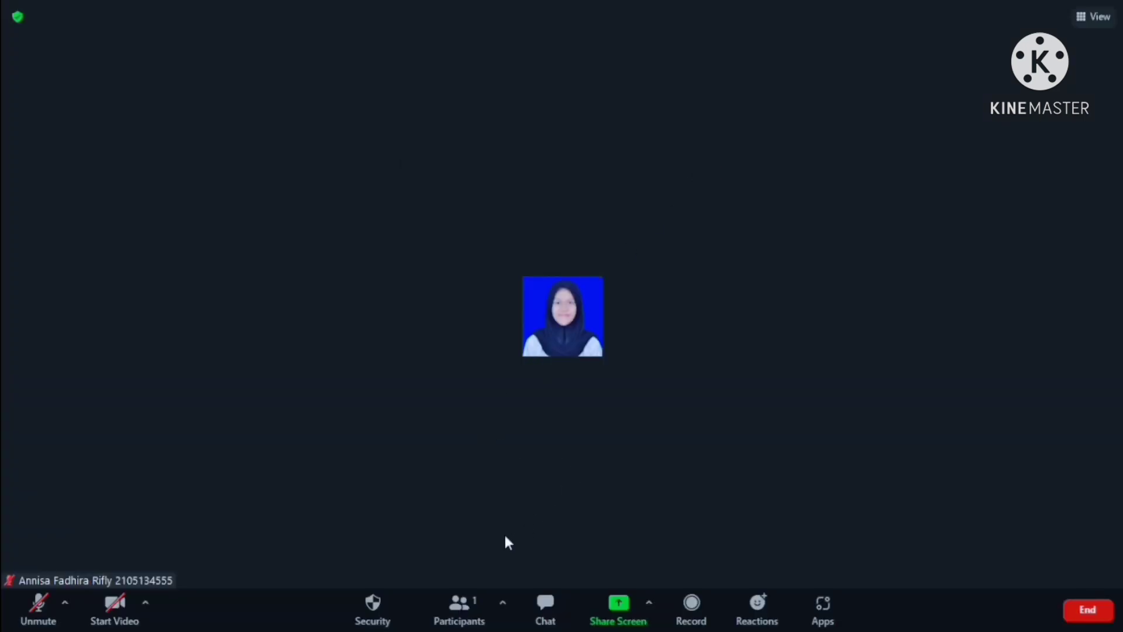
# Step: Turn the camera back on and open the meeting chat in a maximized window
pyautogui.click(116, 604)
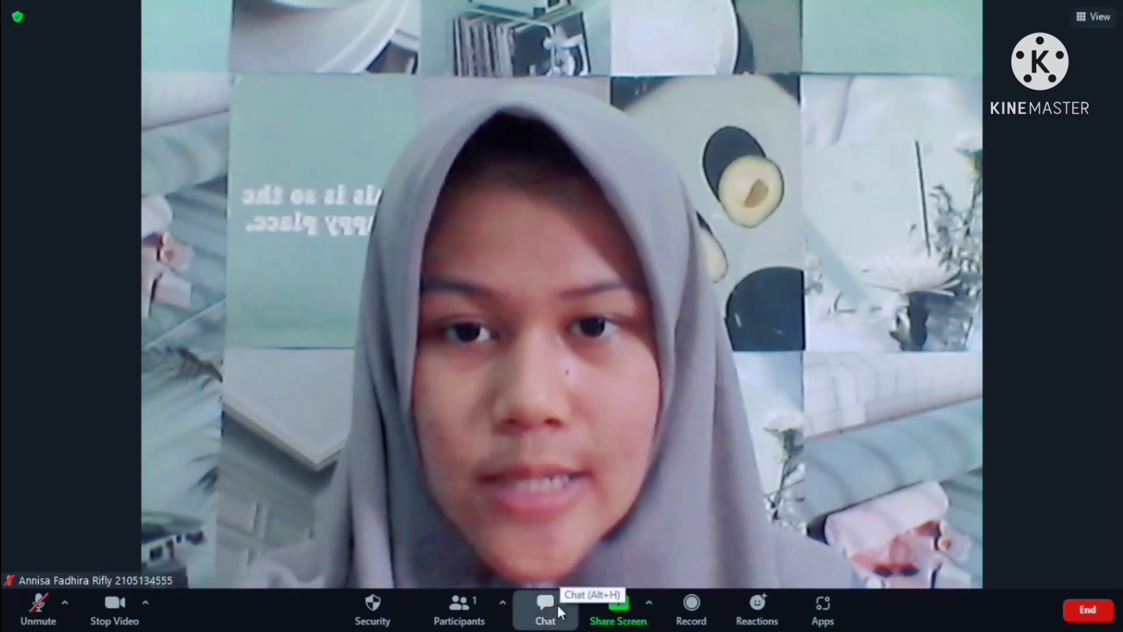
pyautogui.click(558, 611)
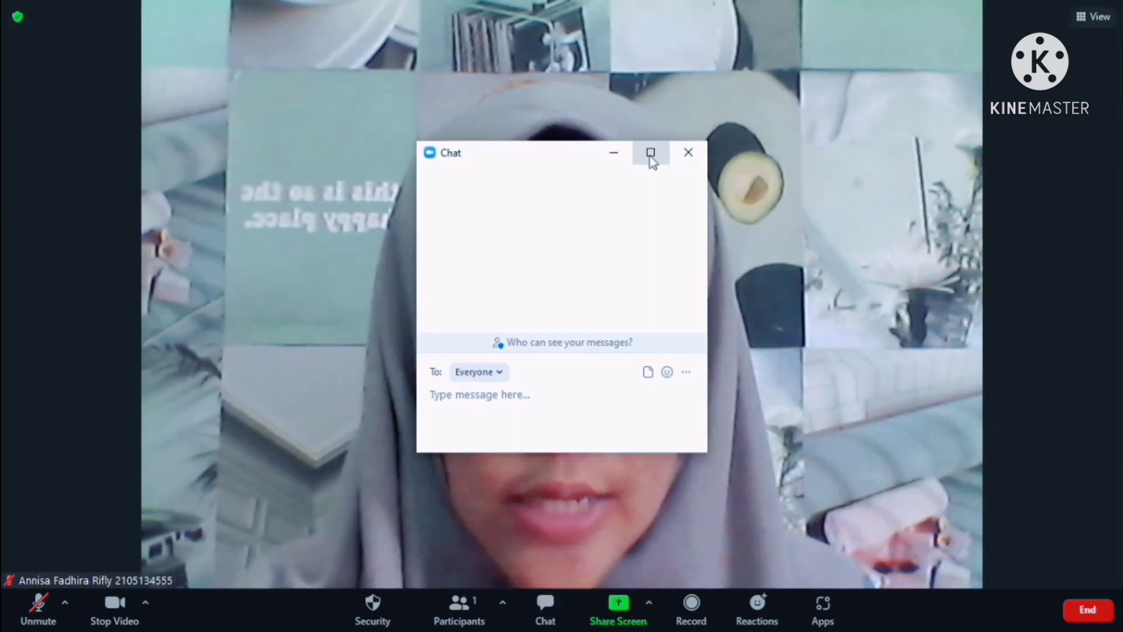
pyautogui.click(651, 153)
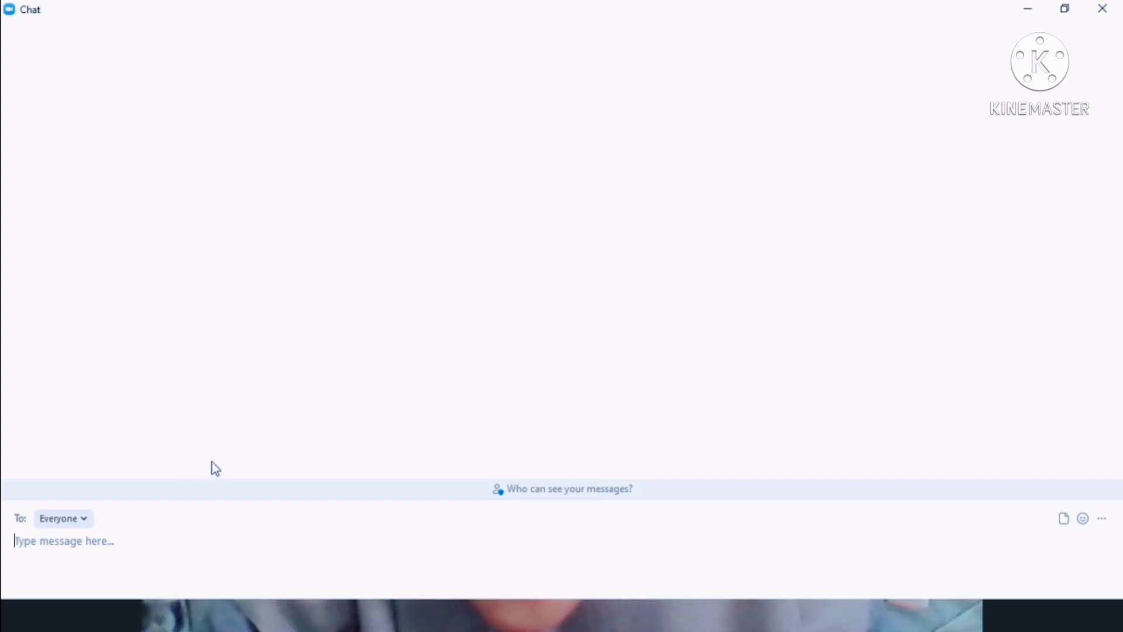
# Step: Send the document ".PRANATA SOSIAL." from the computer's Documents folder to everyone in the chat, and close the chat
pyautogui.click(1065, 520)
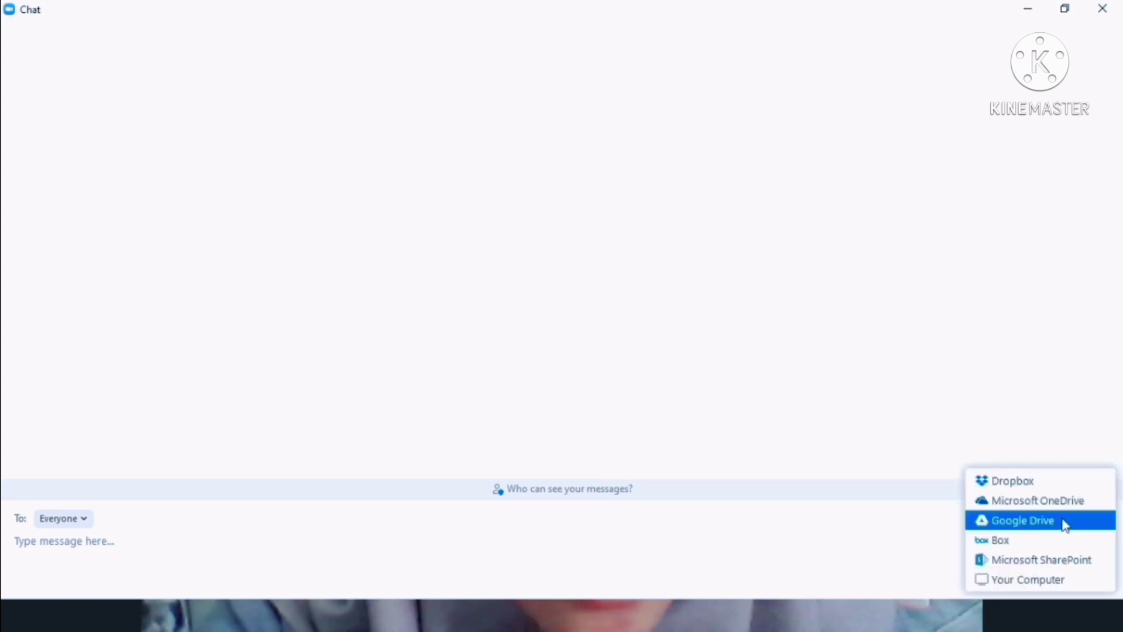
pyautogui.click(1013, 582)
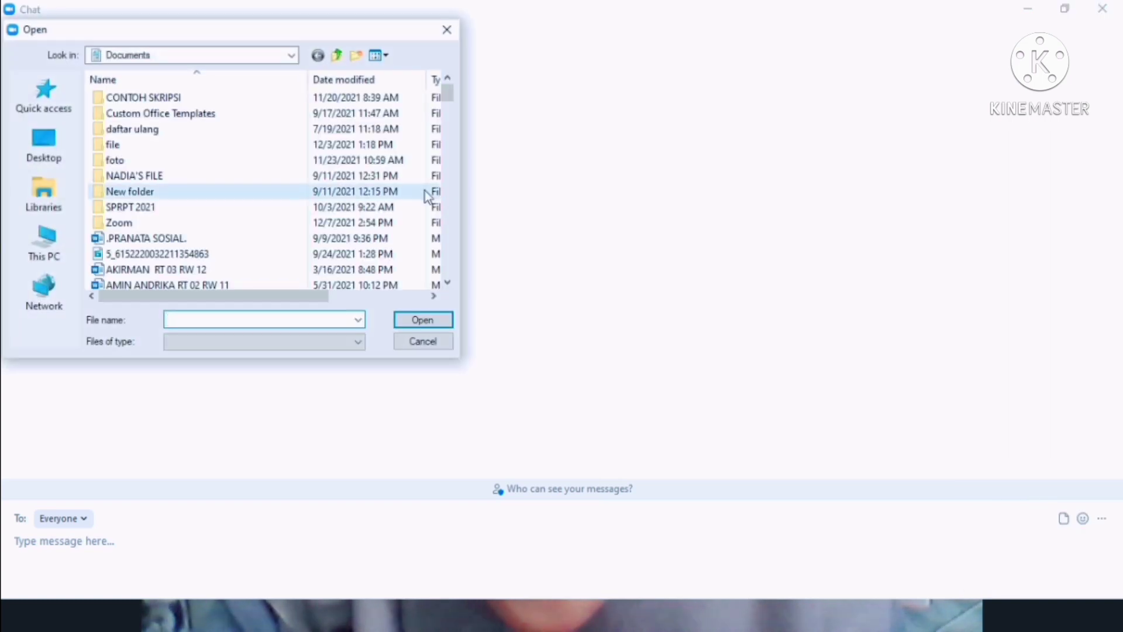
pyautogui.click(140, 238)
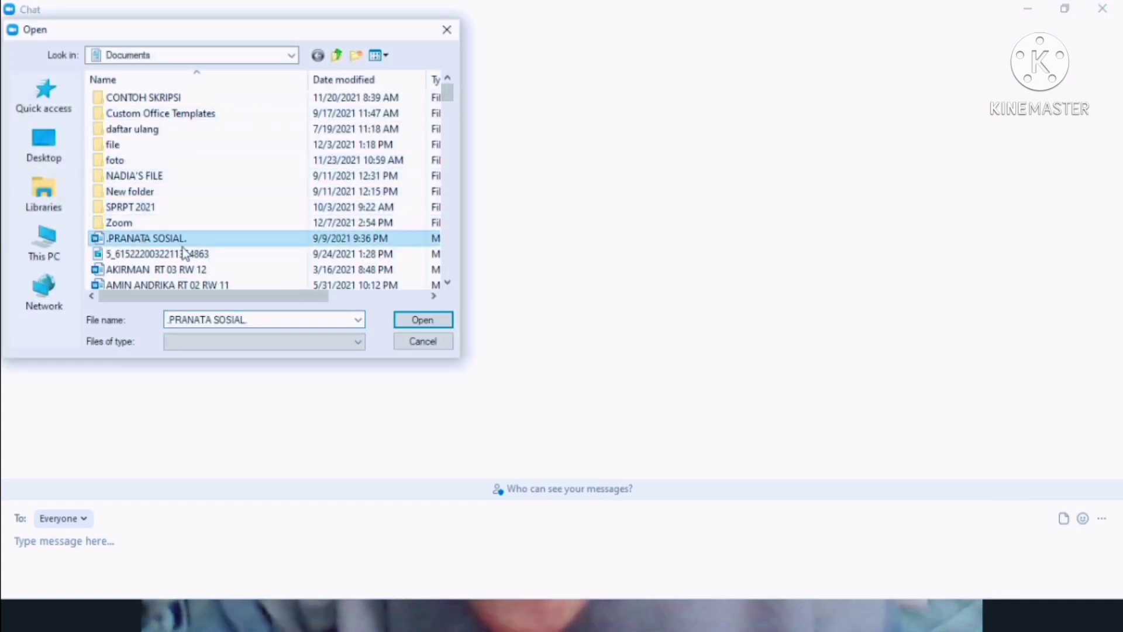
pyautogui.click(422, 320)
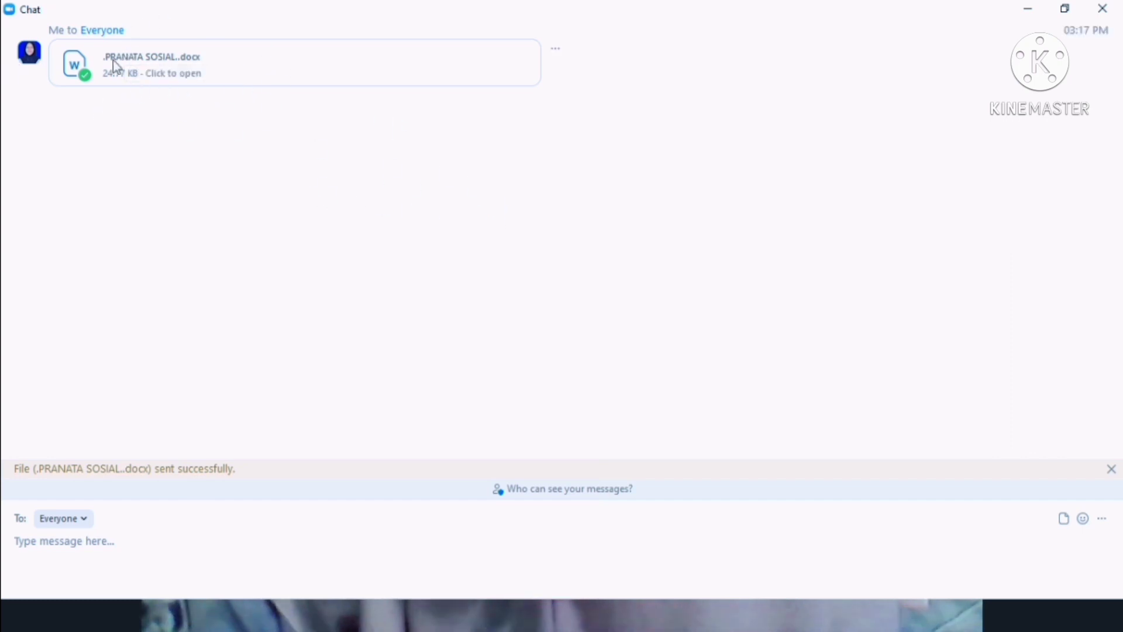
pyautogui.click(1111, 19)
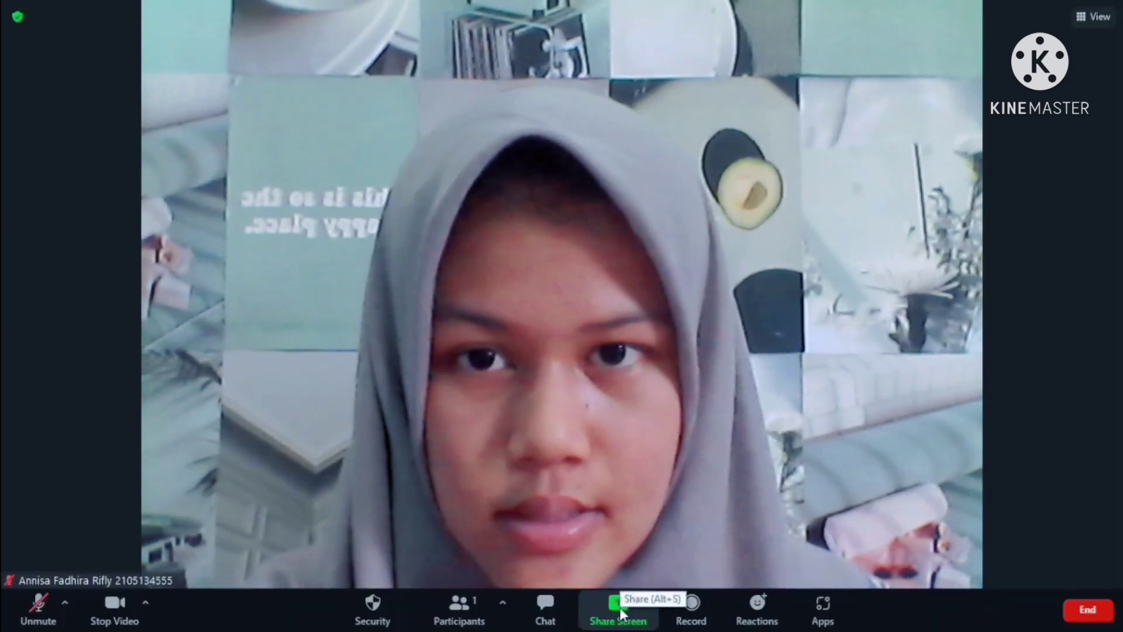
# Step: Share the entire screen in the meeting and bring the open PowerPoint window to the front
pyautogui.click(619, 610)
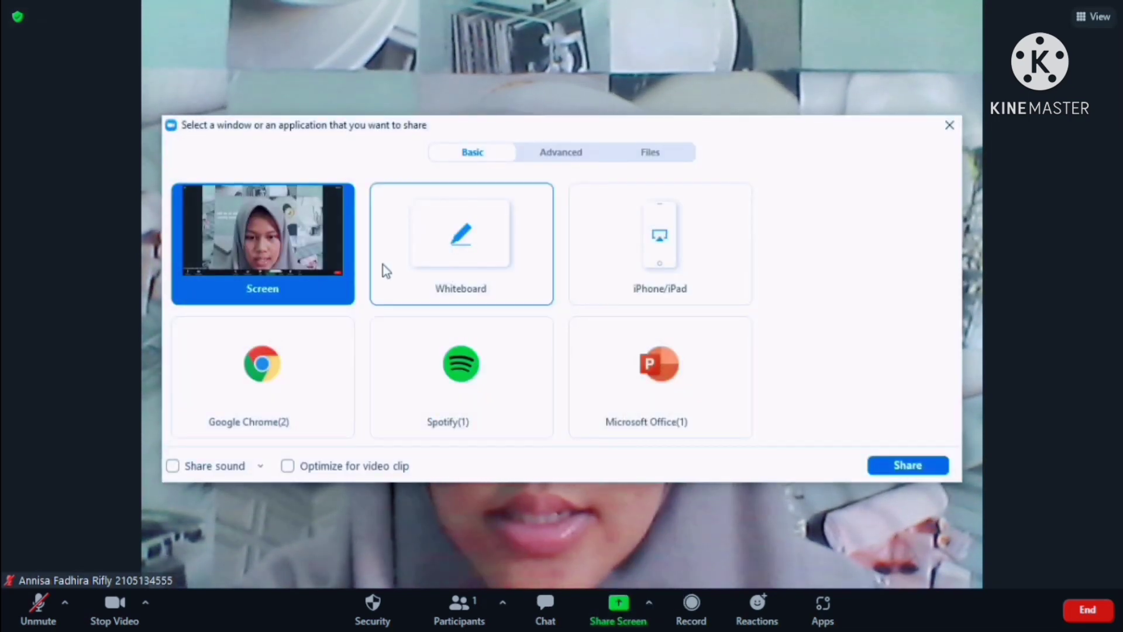
pyautogui.click(899, 474)
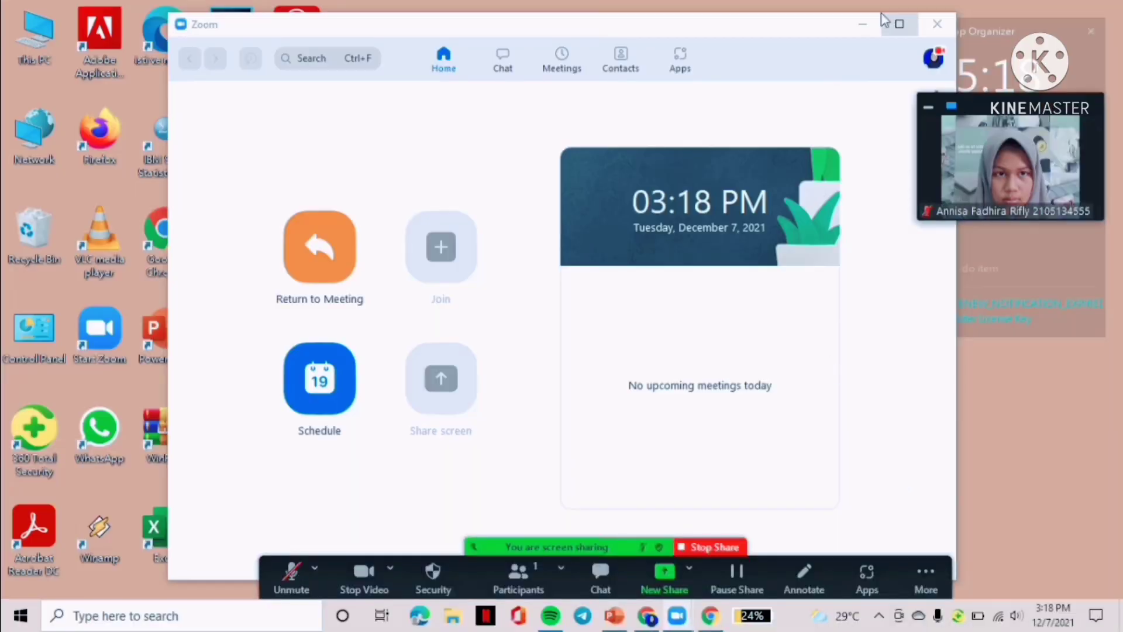
pyautogui.click(864, 25)
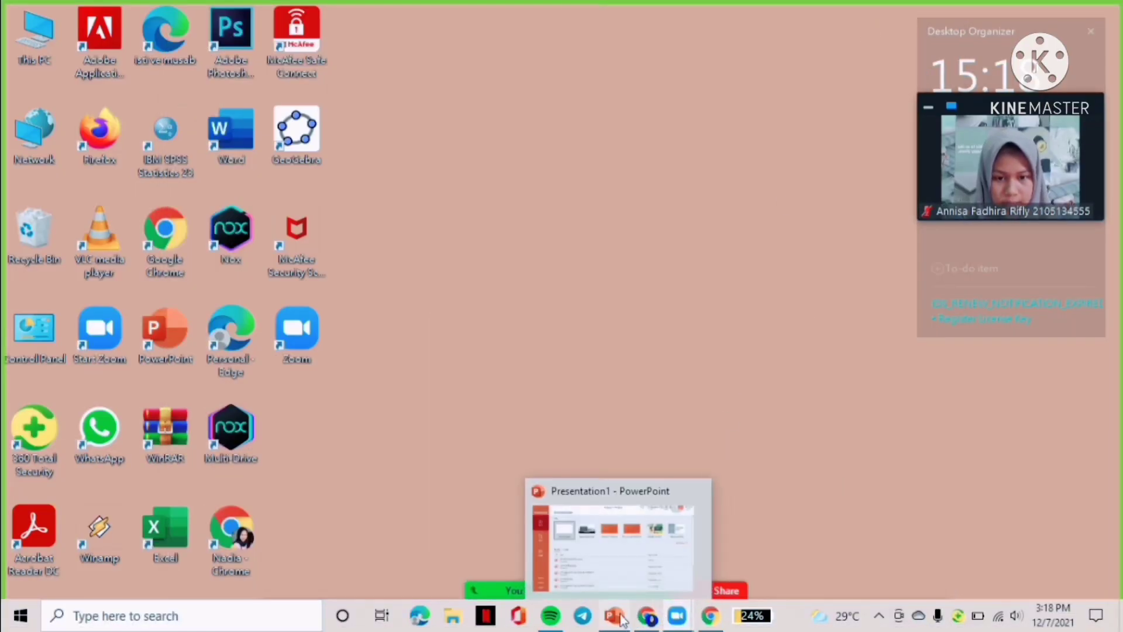
pyautogui.click(612, 547)
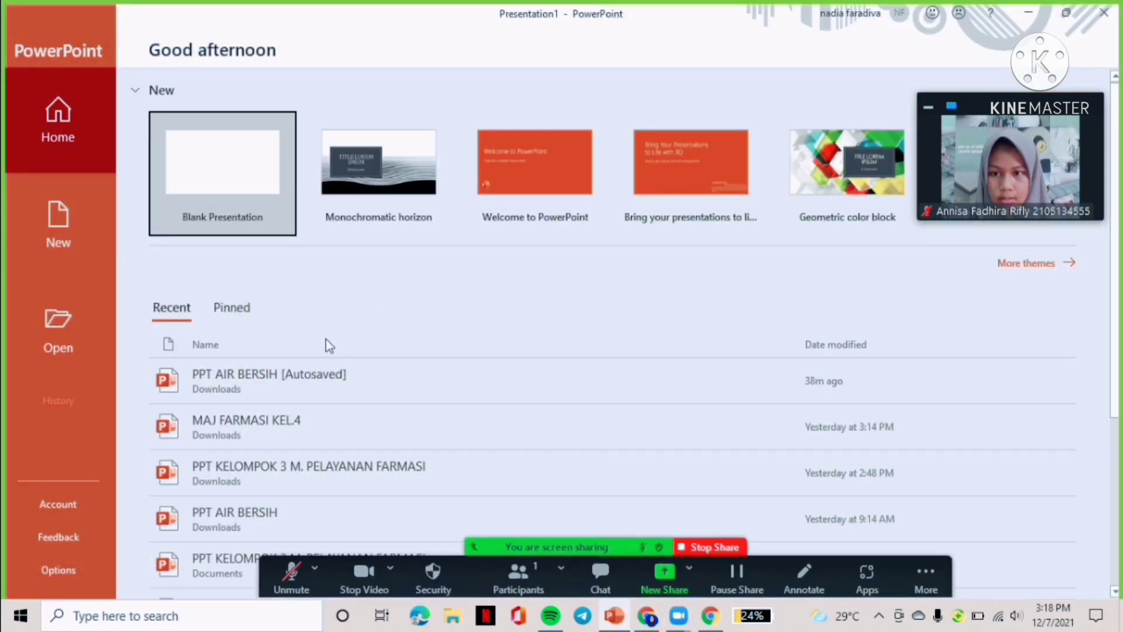
# Step: Open the recent presentation "PPT AIR BERSIH [Autosaved]" and start its slide show from the title slide
pyautogui.press('Return')
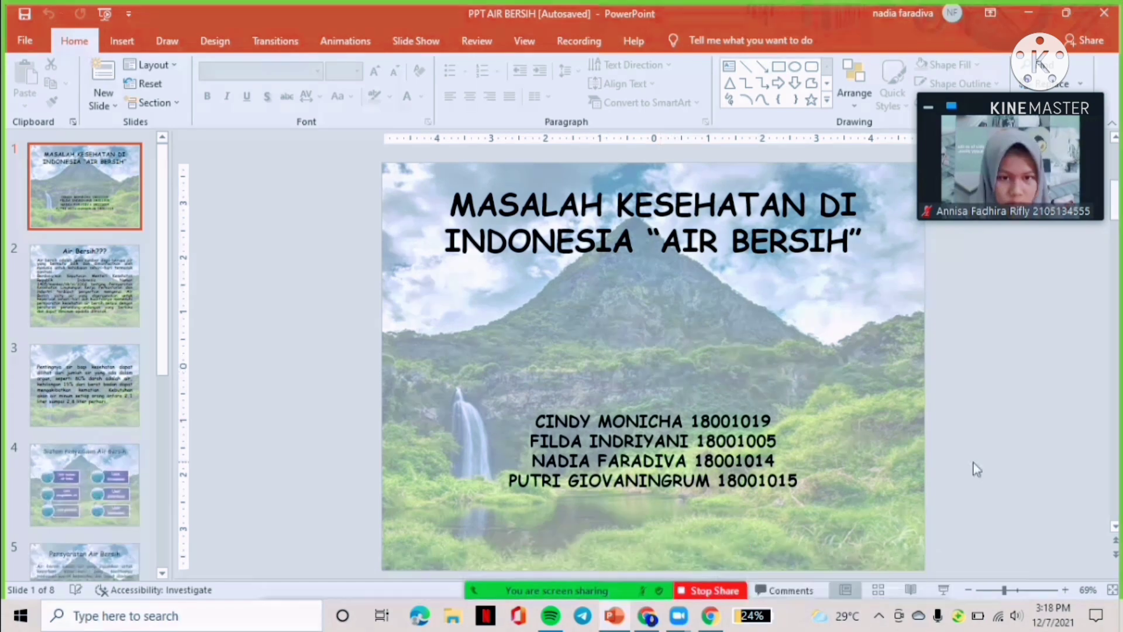
pyautogui.click(941, 591)
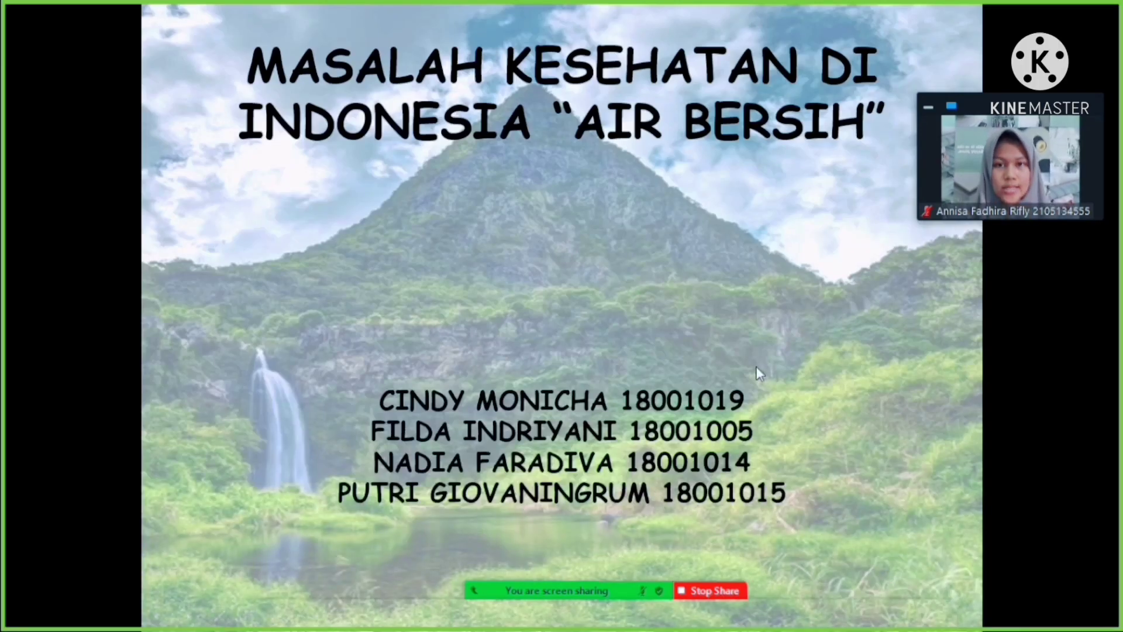
# Step: Advance through all slides to the end, exit the slide show and stop sharing the screen
pyautogui.click(757, 368)
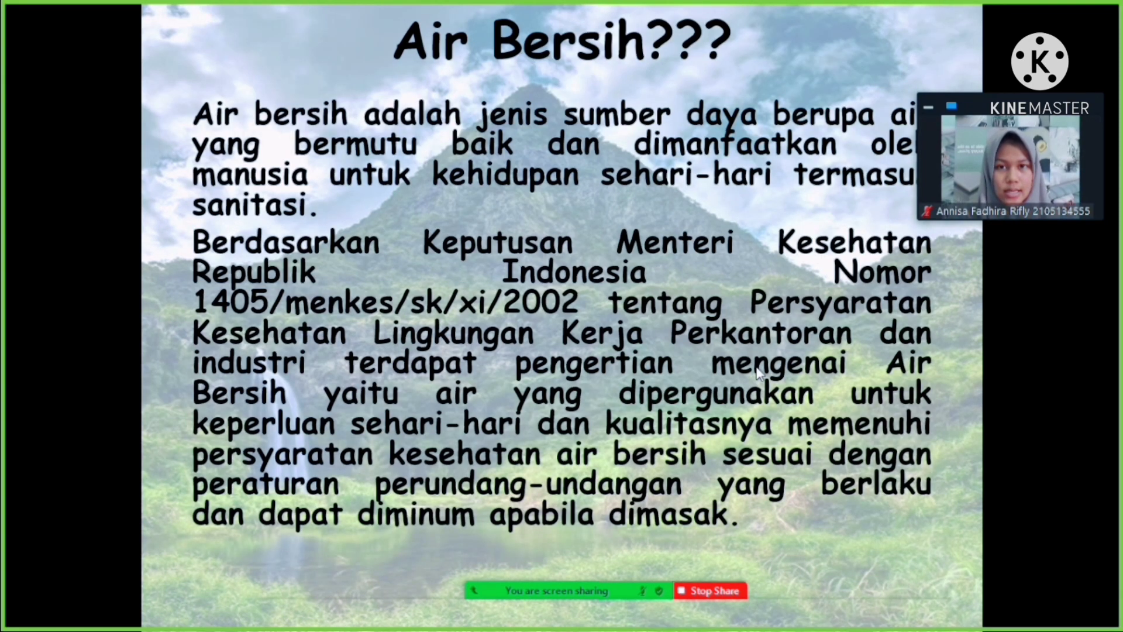
pyautogui.click(757, 372)
pyautogui.click(758, 372)
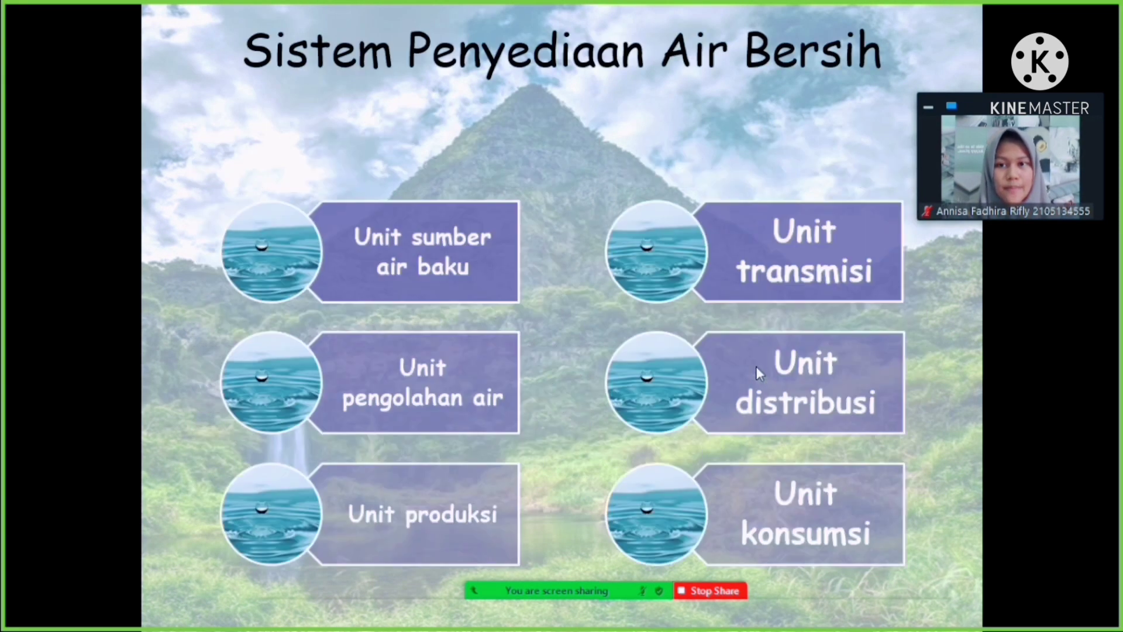
pyautogui.click(756, 367)
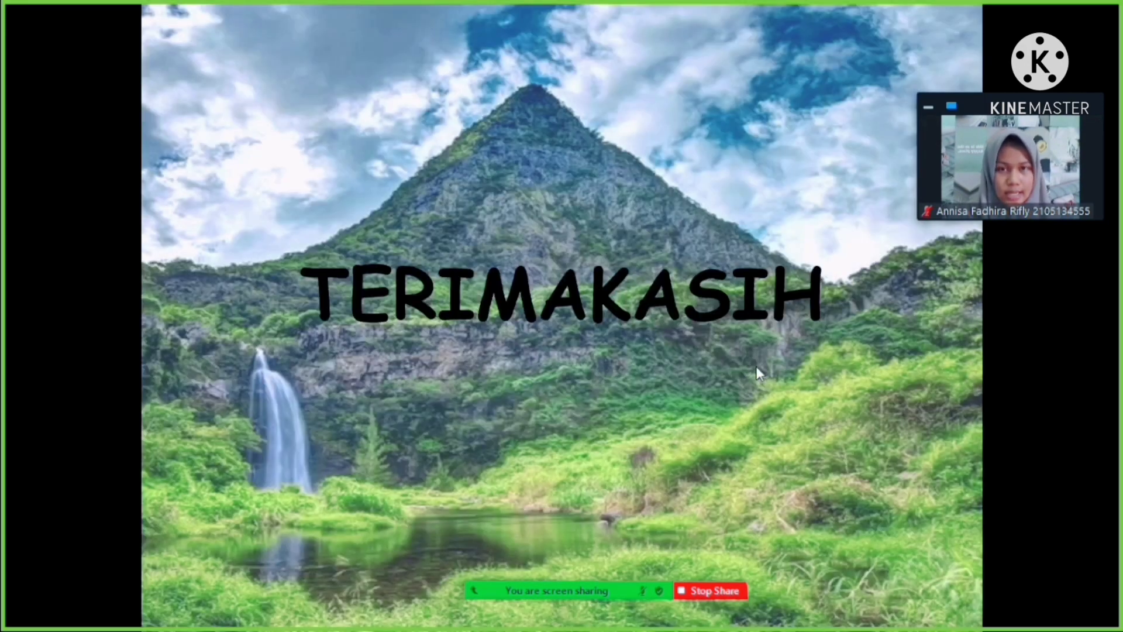
pyautogui.click(756, 367)
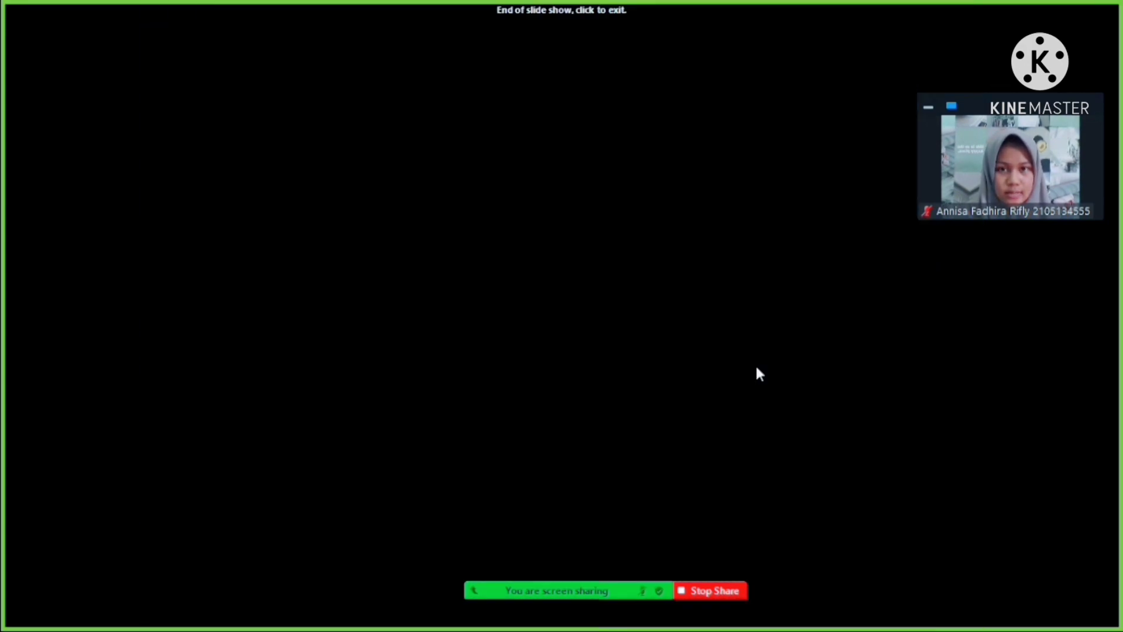
pyautogui.click(756, 363)
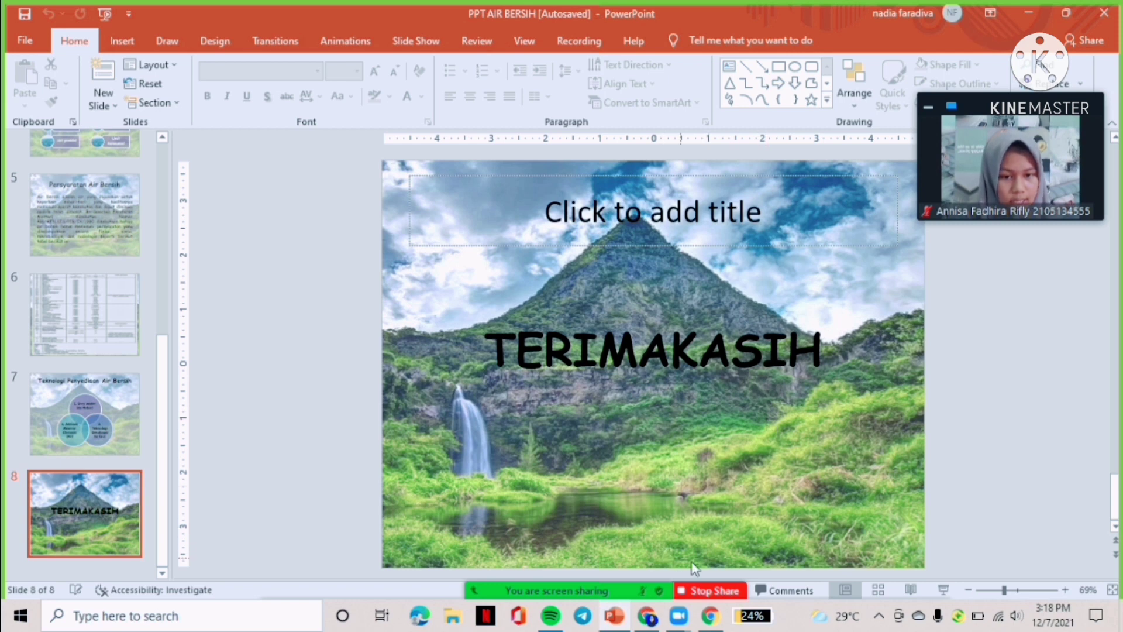
pyautogui.click(708, 591)
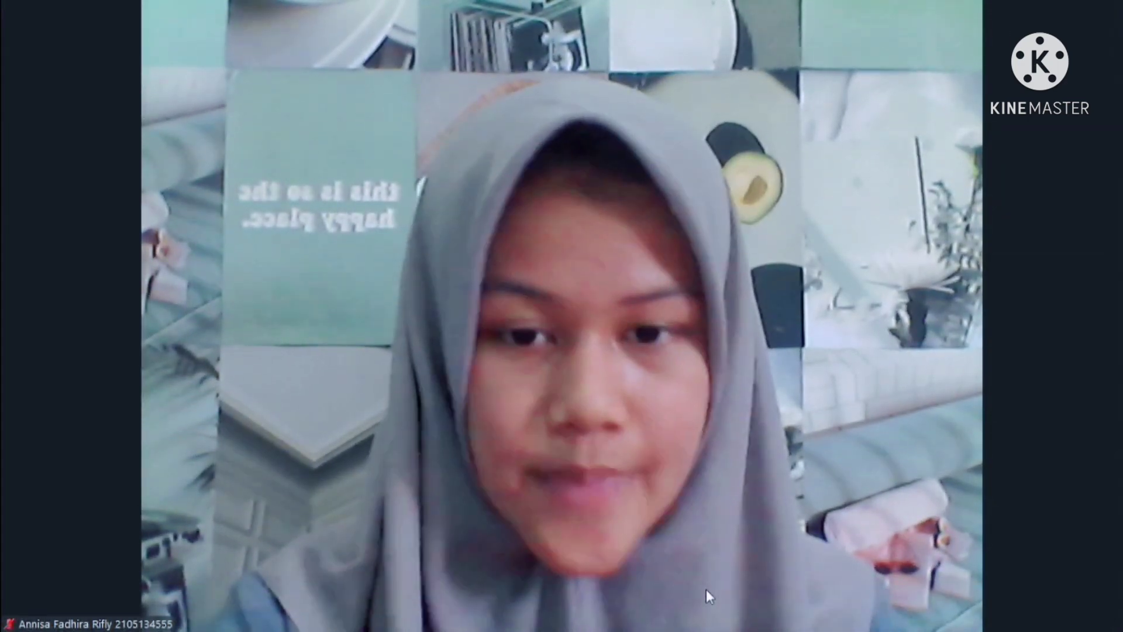
# Step: Start recording the meeting on this computer, and stop the recording again
pyautogui.moveTo(690, 531)
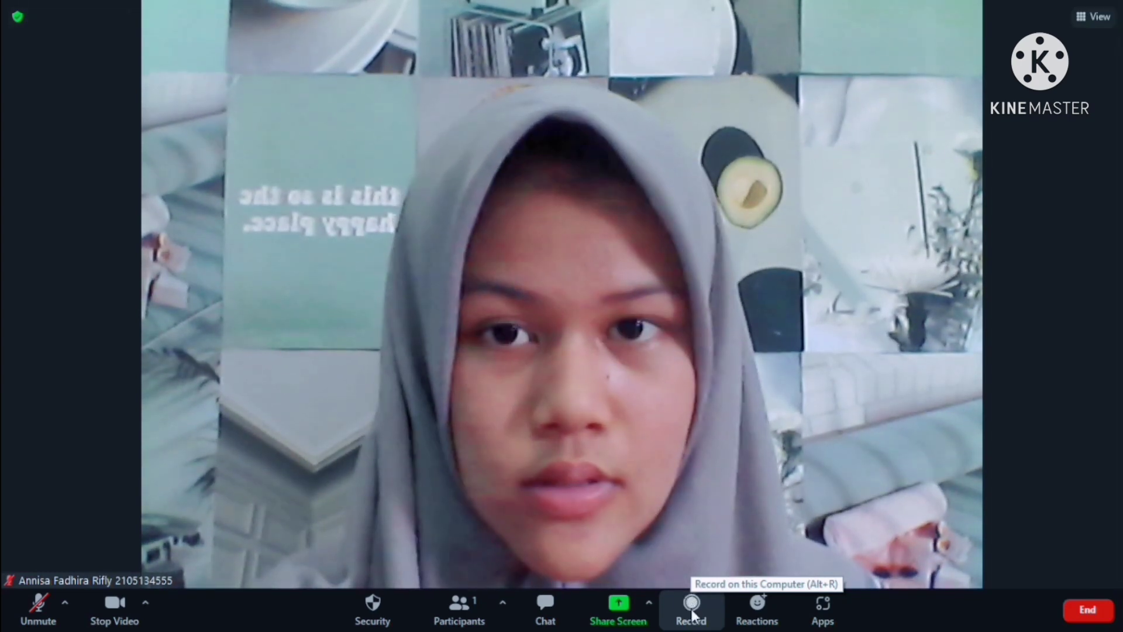
pyautogui.click(691, 611)
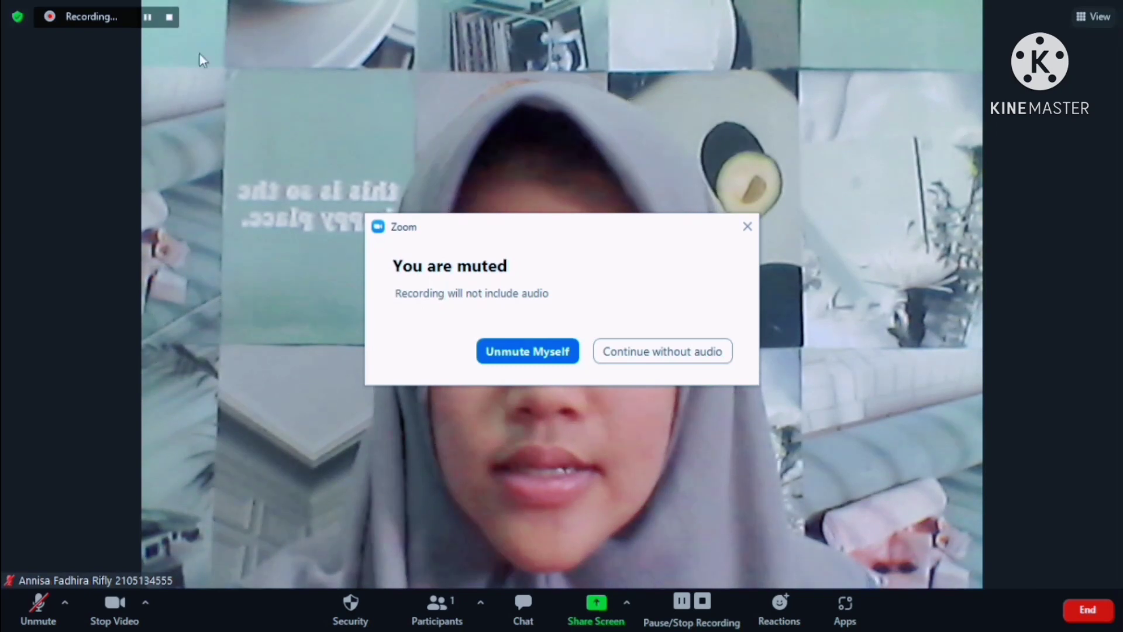
pyautogui.click(170, 24)
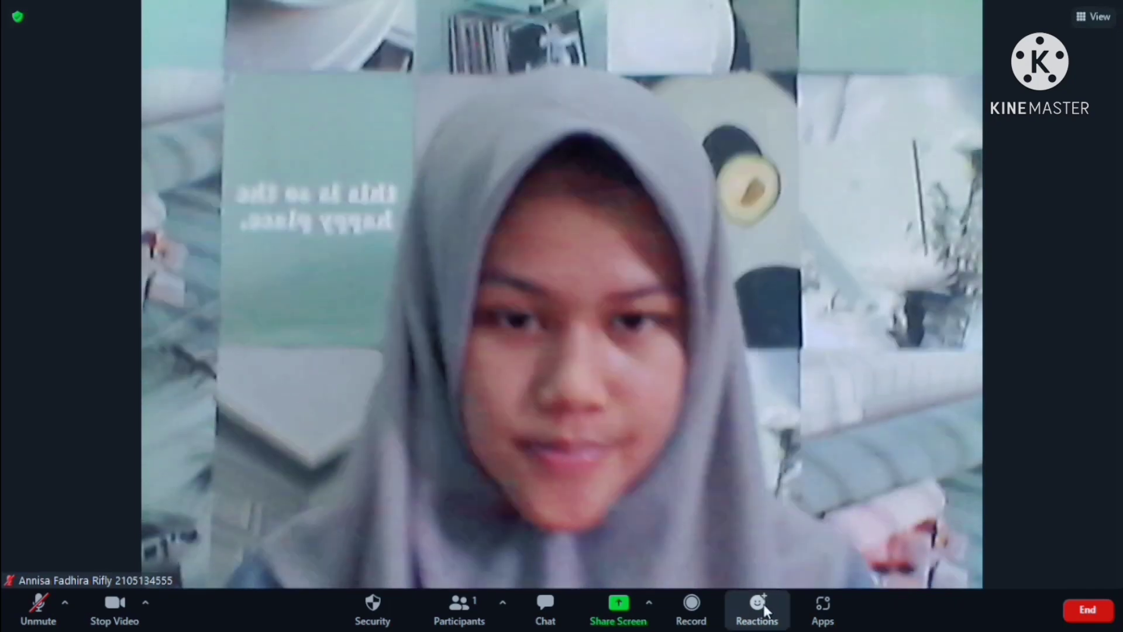
# Step: Raise the hand in the meeting and open the reaction choices again
pyautogui.click(765, 612)
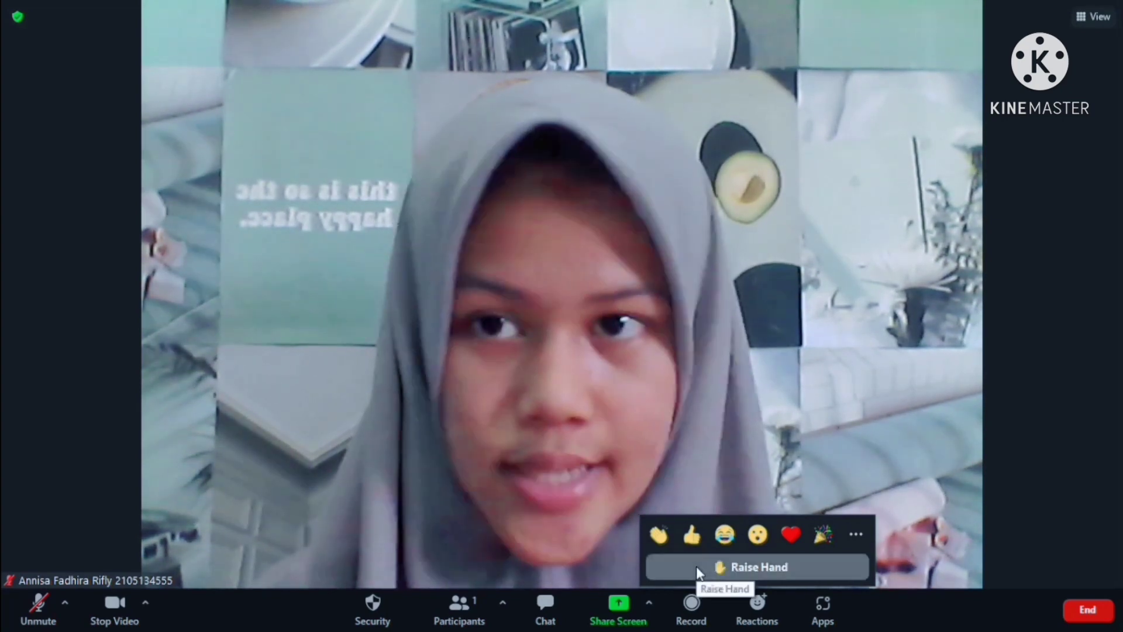
pyautogui.click(697, 566)
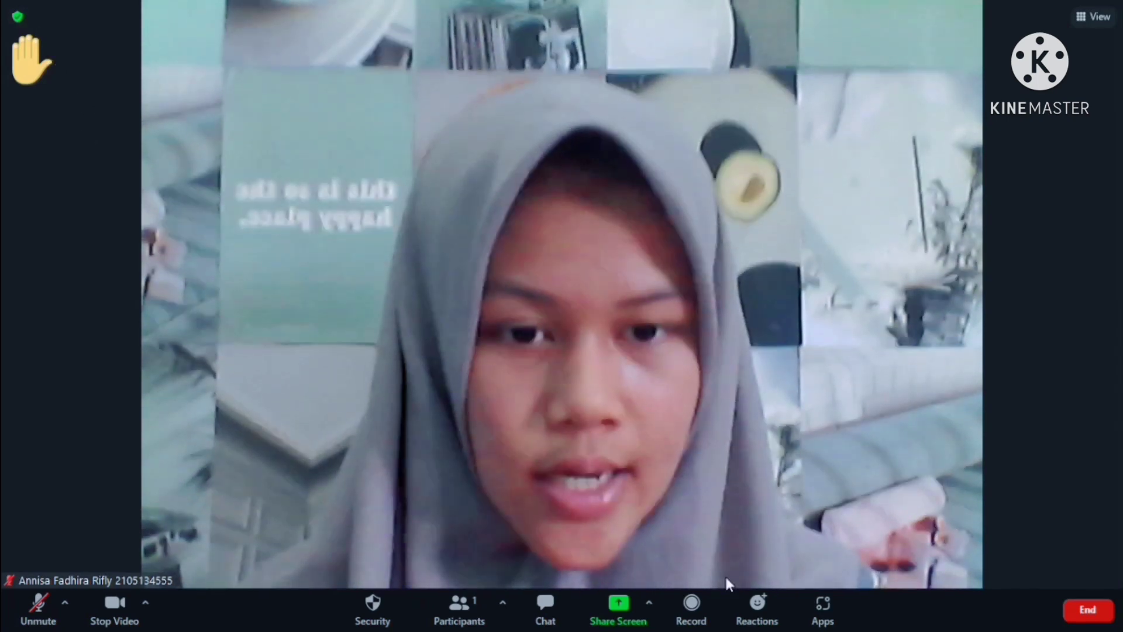
pyautogui.click(757, 608)
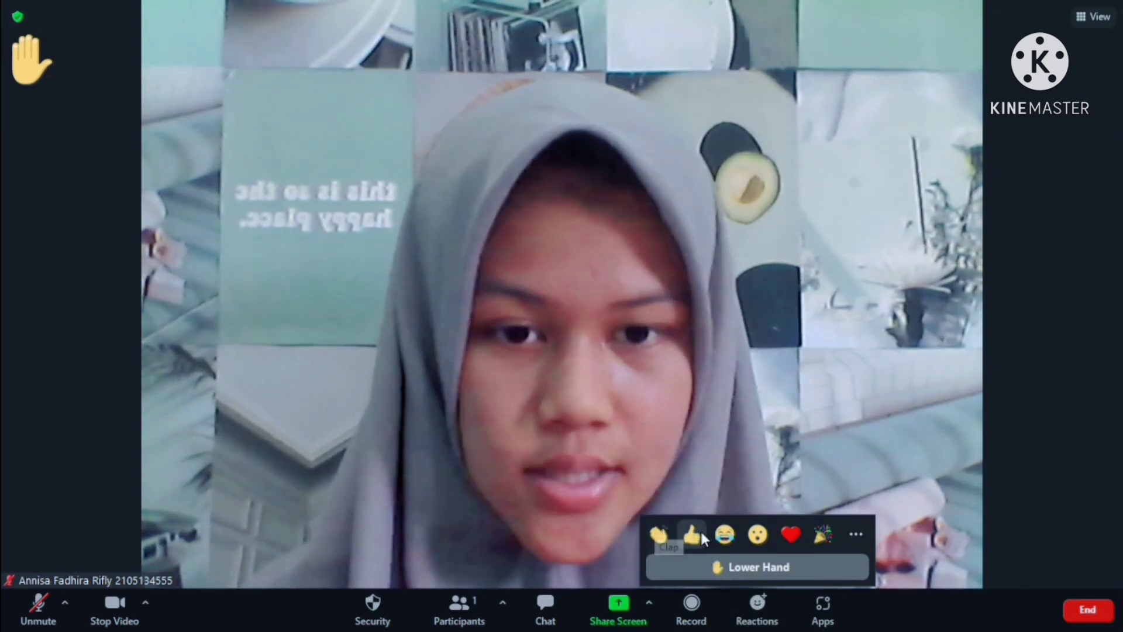